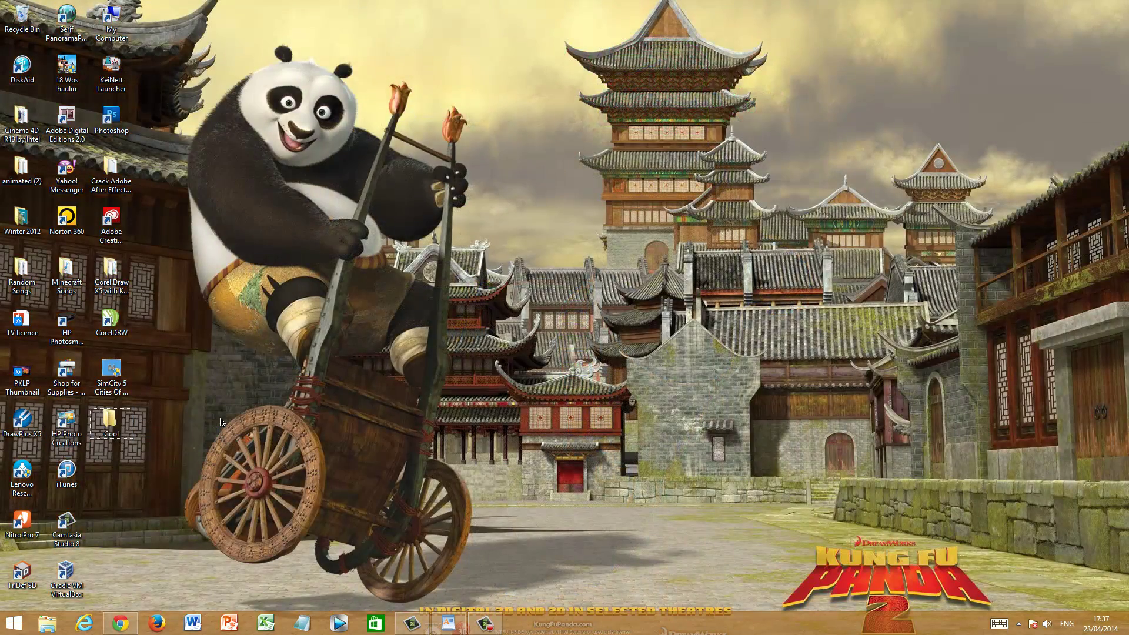
Open the Cool folder from the desktop, confirm it is empty, and close its window
{"action": "double_click", "coordinate": [111, 422]}
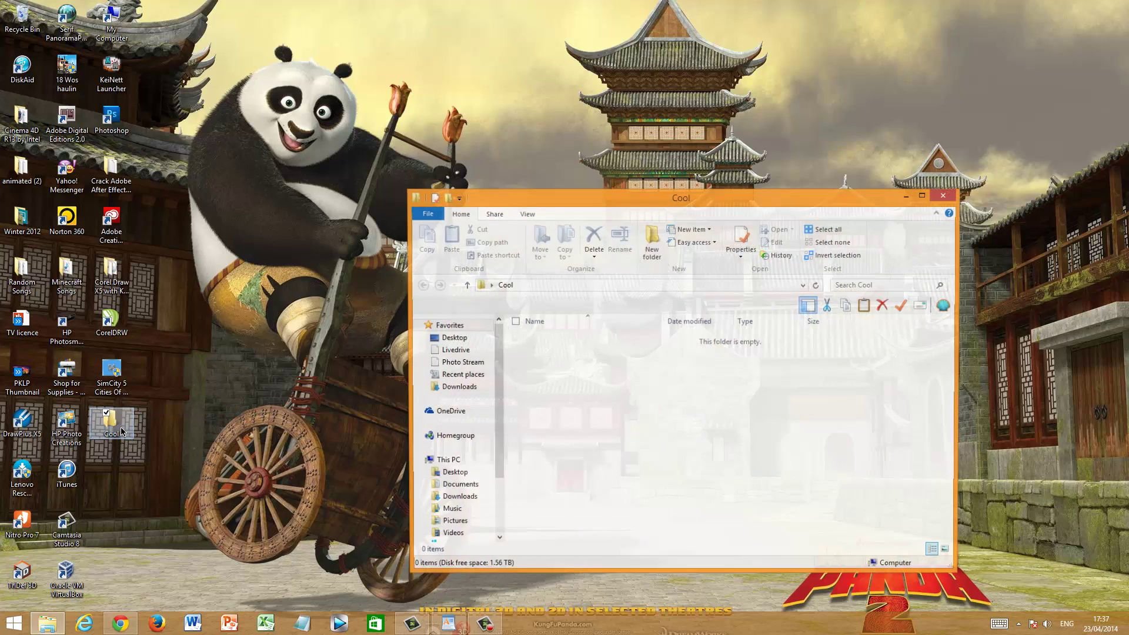
{"action": "left_click_drag", "start_coordinate": [599, 380], "coordinate": [970, 482]}
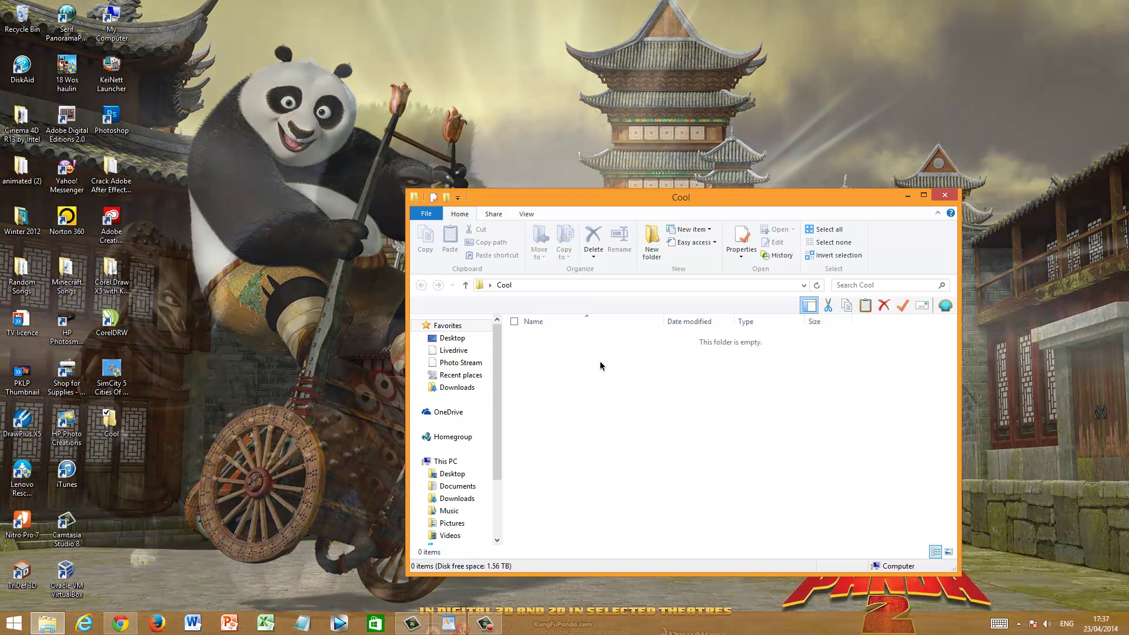
{"action": "right_click", "coordinate": [601, 366]}
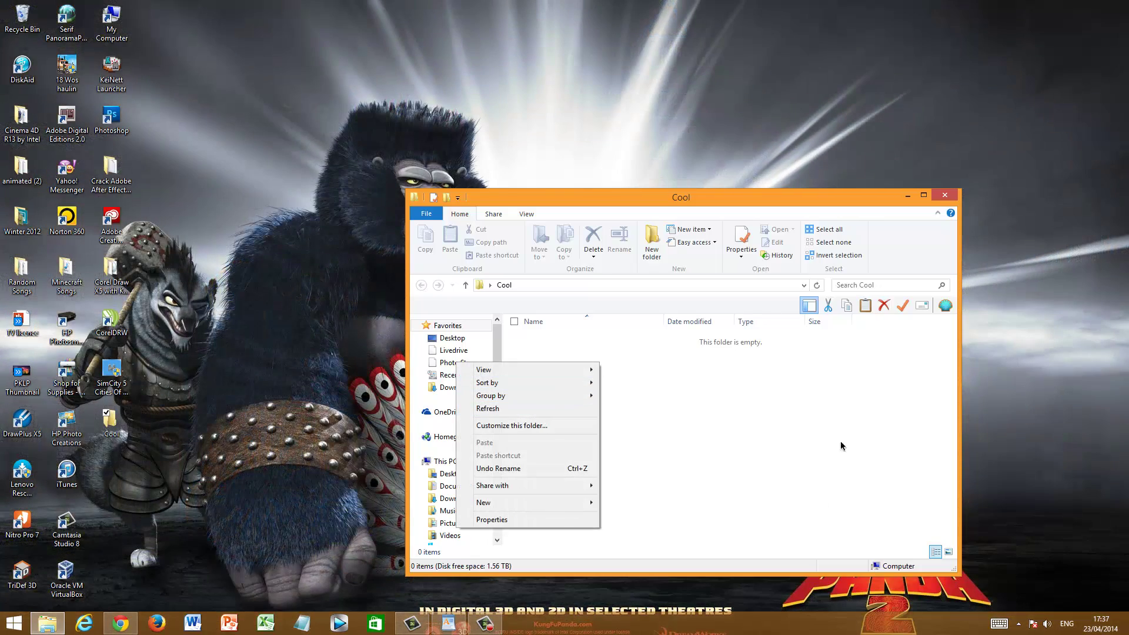
{"action": "left_click", "coordinate": [782, 418]}
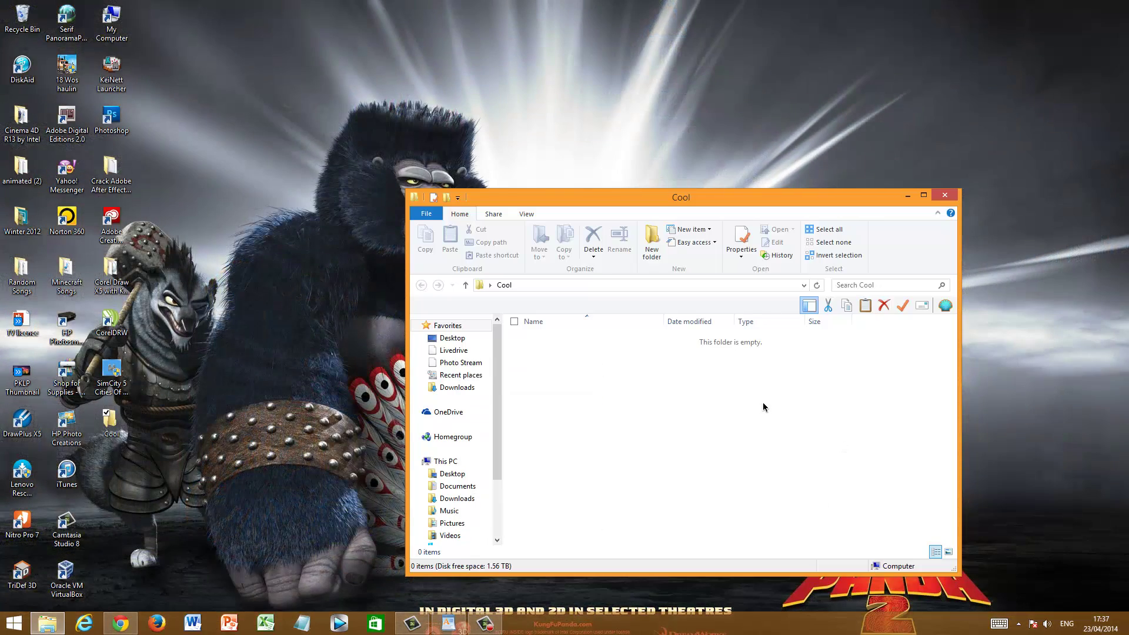
{"action": "left_click", "coordinate": [947, 199]}
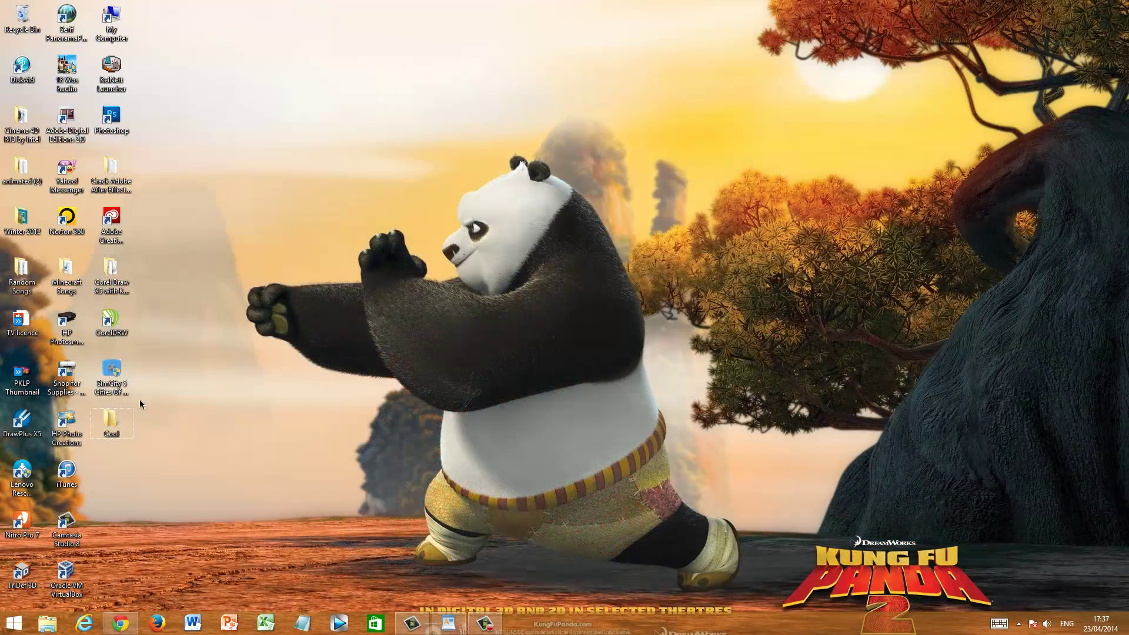
Reopen Cool and add a text file keeping the default name 'New Text Document'
{"action": "double_click", "coordinate": [111, 422]}
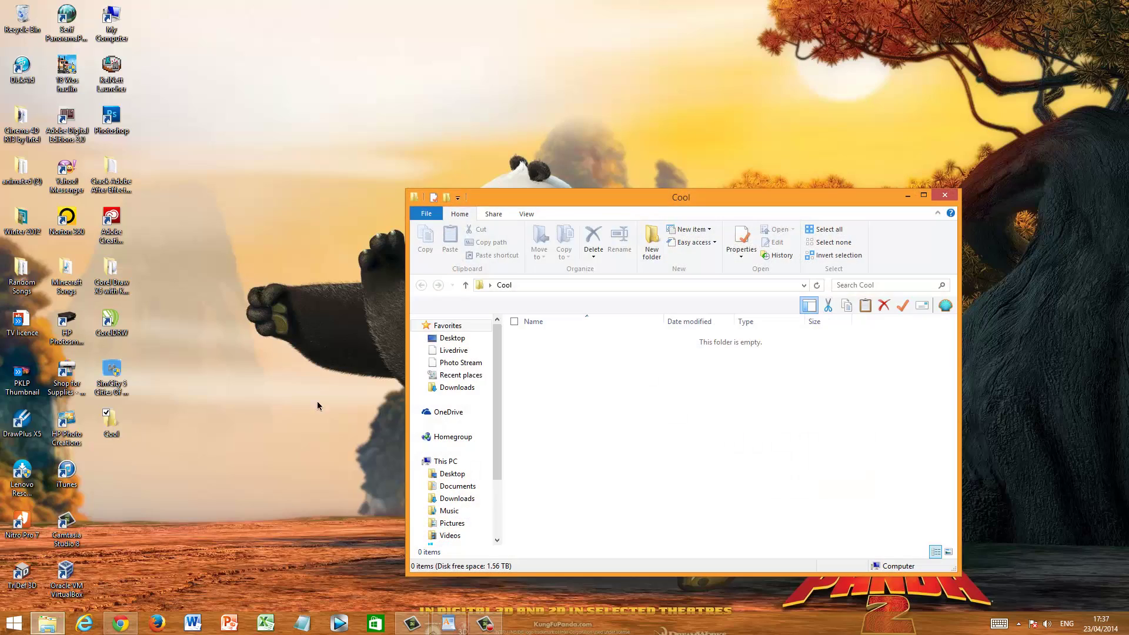
{"action": "right_click", "coordinate": [598, 366]}
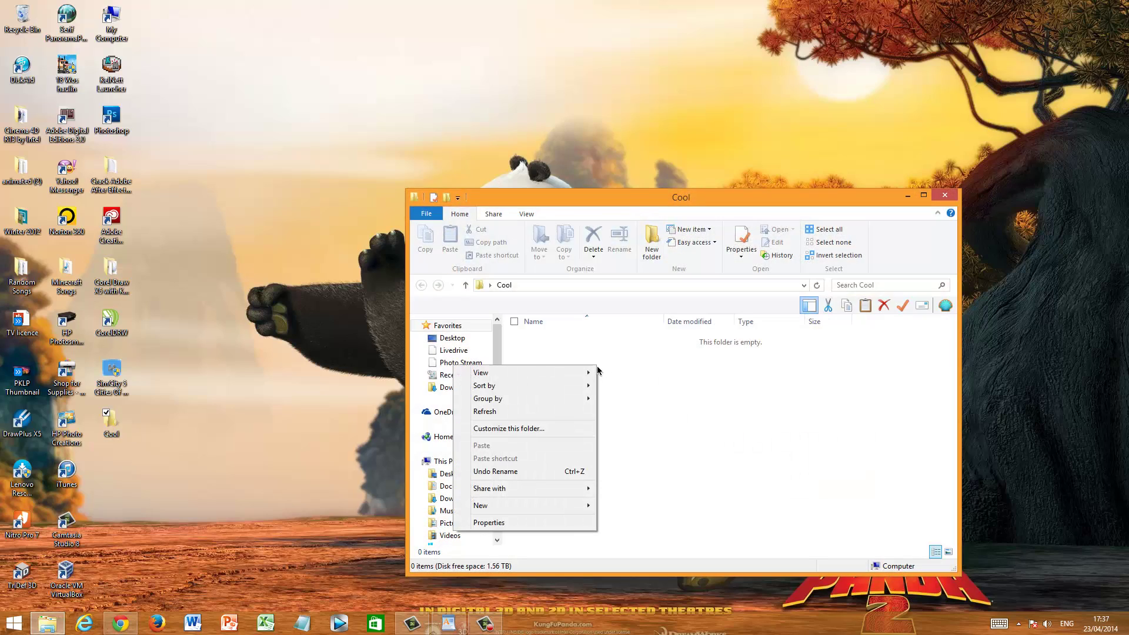
{"action": "mouse_move", "coordinate": [529, 507]}
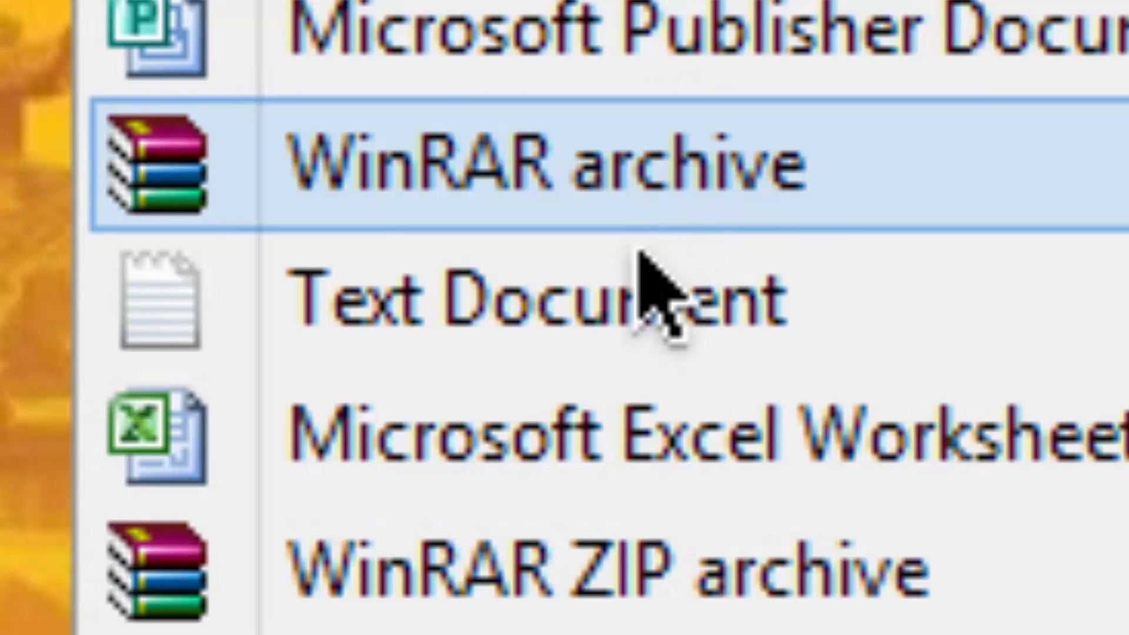
{"action": "left_click", "coordinate": [648, 288]}
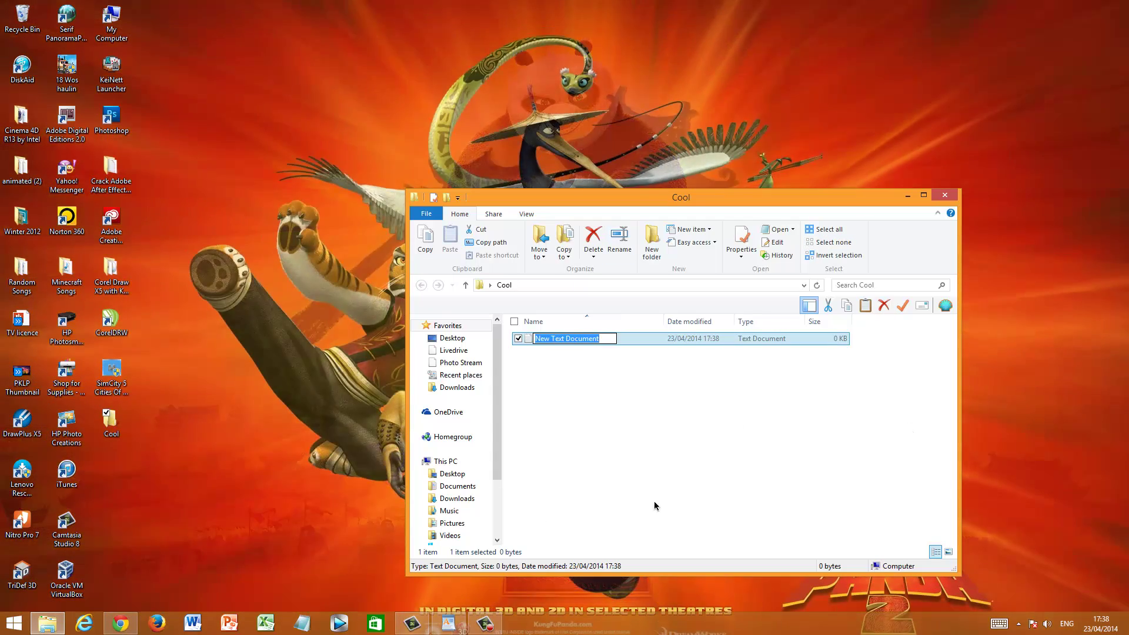
{"action": "left_click", "coordinate": [640, 446]}
{"action": "left_click", "coordinate": [639, 446]}
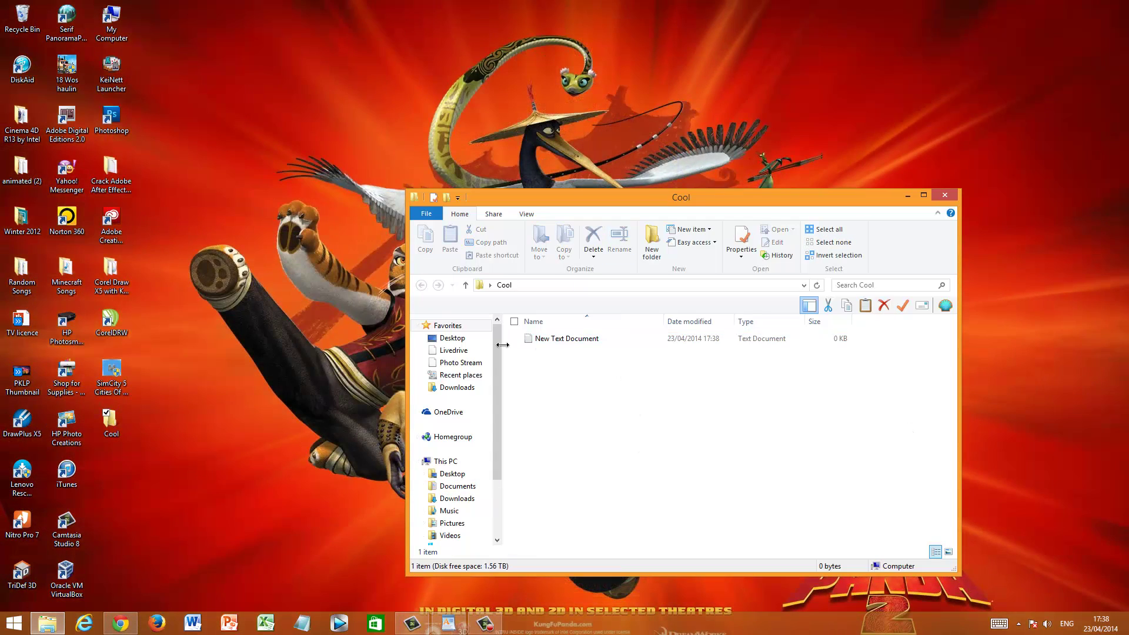
Open New Text Document in Notepad and select WordPad's whole script from cls to :End
{"action": "double_click", "coordinate": [612, 340]}
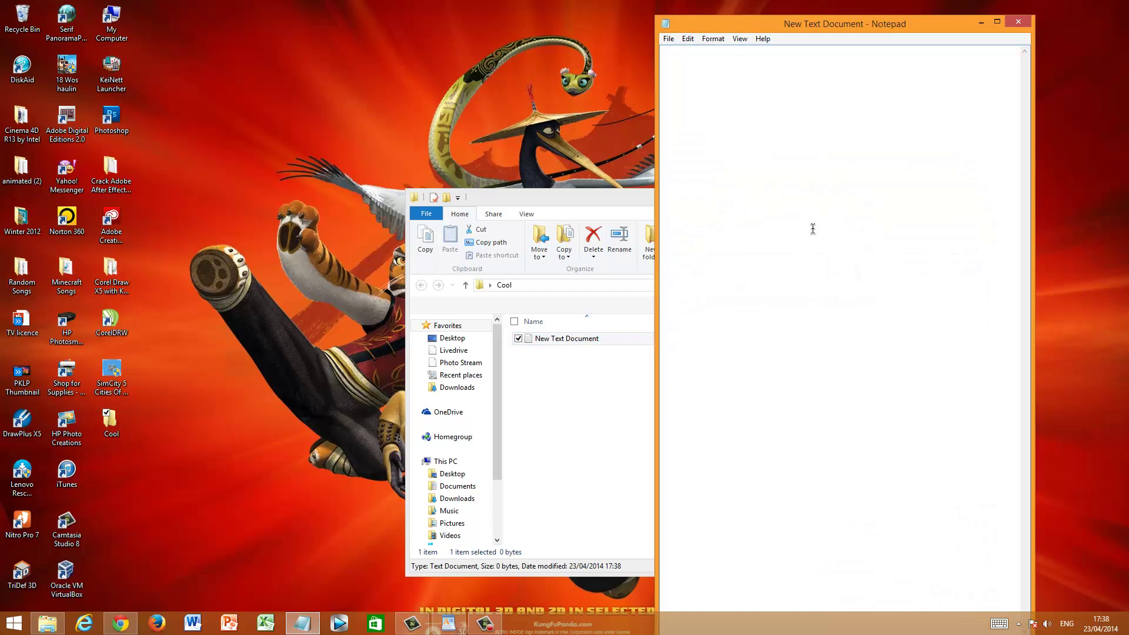
{"action": "left_click", "coordinate": [449, 624]}
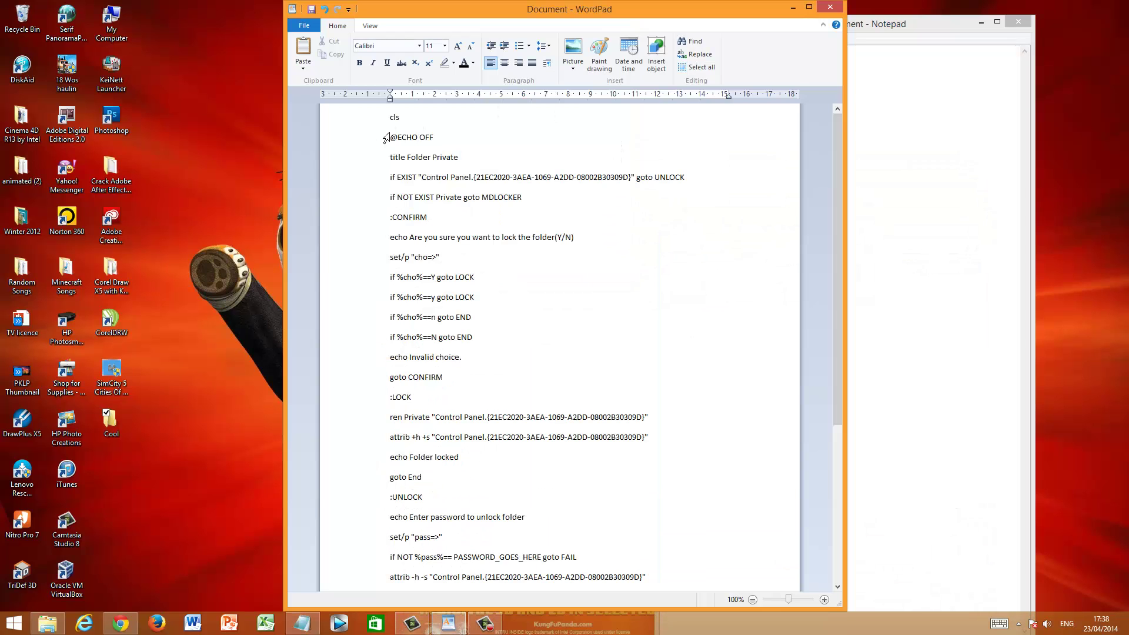
{"action": "left_click_drag", "start_coordinate": [840, 143], "coordinate": [902, 110]}
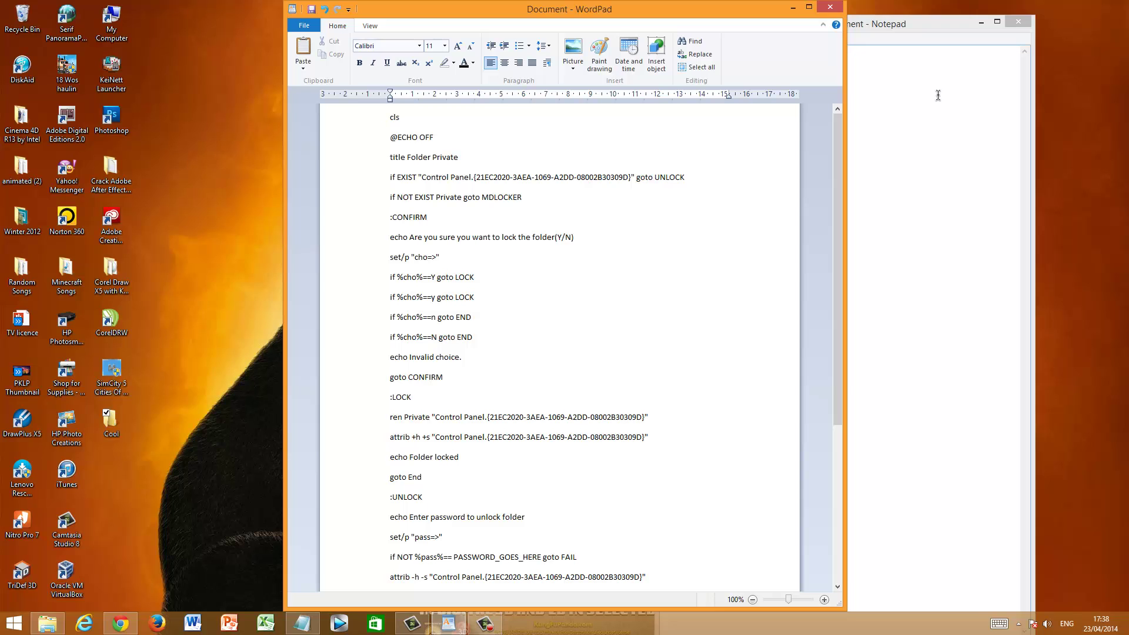
{"action": "scroll", "coordinate": [541, 200], "scroll_direction": "down", "scroll_amount": 4}
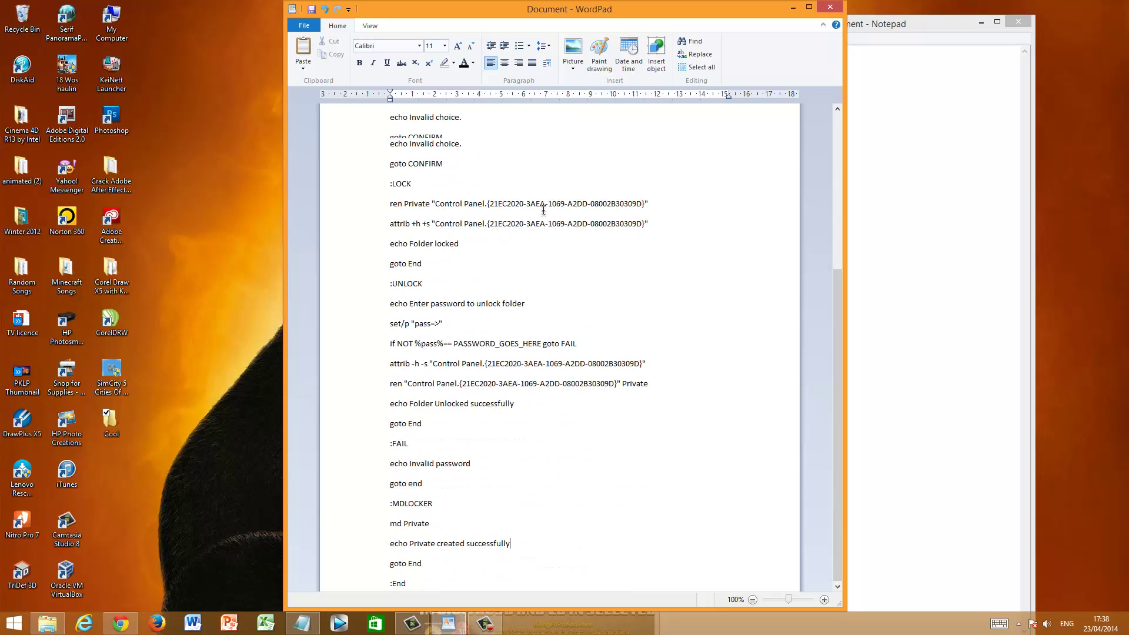
{"action": "scroll", "coordinate": [543, 210], "scroll_direction": "up", "scroll_amount": 5}
{"action": "scroll", "coordinate": [542, 210], "scroll_direction": "down", "scroll_amount": 4}
{"action": "scroll", "coordinate": [542, 209], "scroll_direction": "up", "scroll_amount": 4}
{"action": "left_click_drag", "start_coordinate": [381, 121], "coordinate": [557, 631]}
{"action": "key", "text": "ctrl+c"}
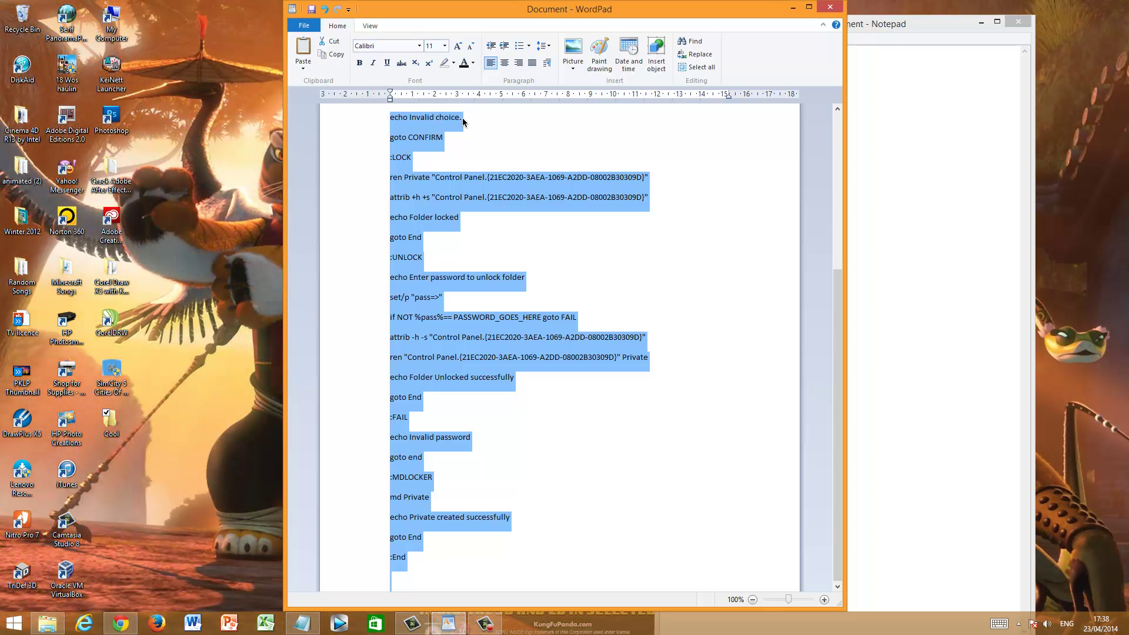
Bring Notepad to the front, nudge it up-left, and minimize WordPad
{"action": "left_click", "coordinate": [891, 23]}
{"action": "left_click_drag", "start_coordinate": [887, 22], "coordinate": [871, 16]}
{"action": "left_click", "coordinate": [793, 7]}
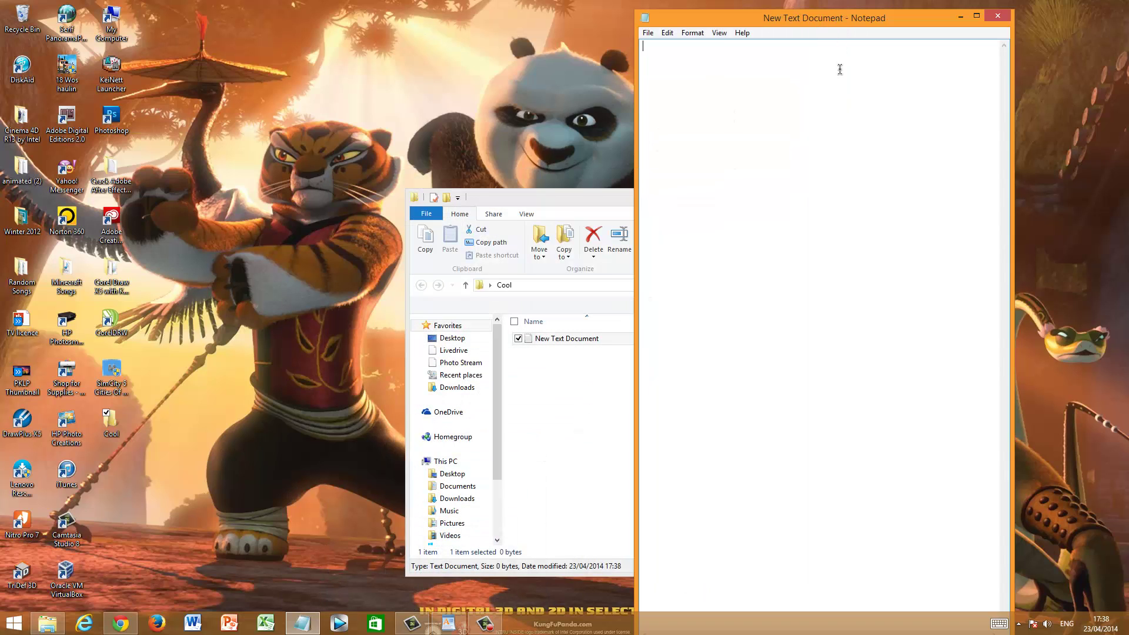
Paste the folder-locker script into Notepad and clear the selection
{"action": "key", "text": "ctrl+v"}
{"action": "left_click_drag", "start_coordinate": [865, 454], "coordinate": [688, 92]}
{"action": "left_click", "coordinate": [688, 92]}
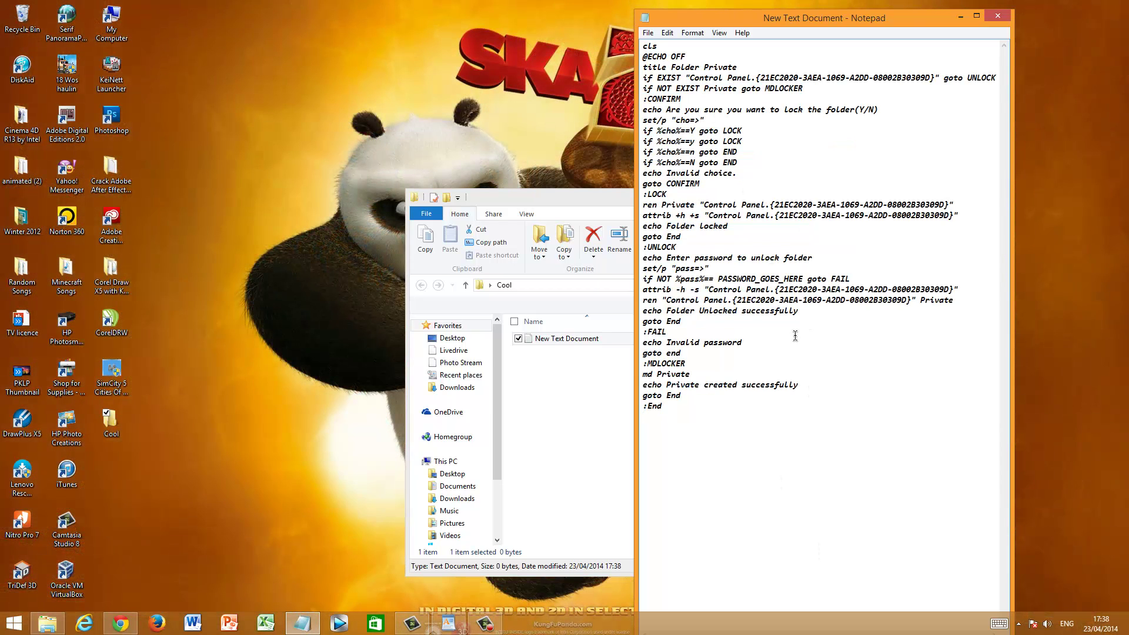
{"action": "left_click", "coordinate": [820, 422]}
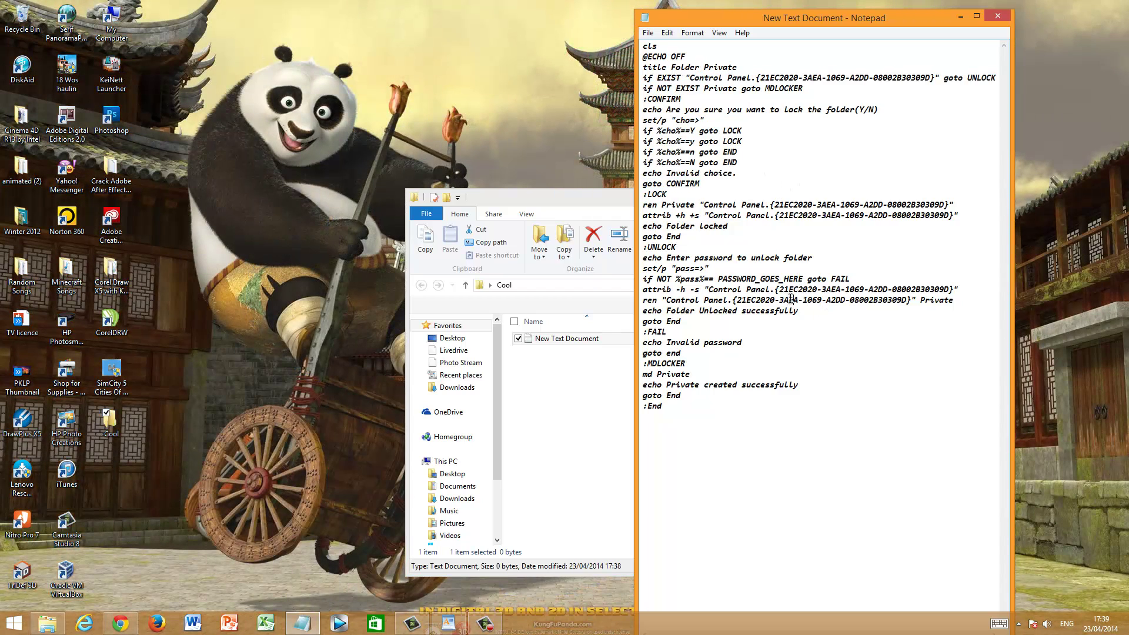
{"action": "left_click", "coordinate": [792, 300]}
Replace the PASSWORD_GOES_HERE placeholder on the if NOT line with a custom password
{"action": "left_click_drag", "start_coordinate": [802, 278], "coordinate": [719, 280]}
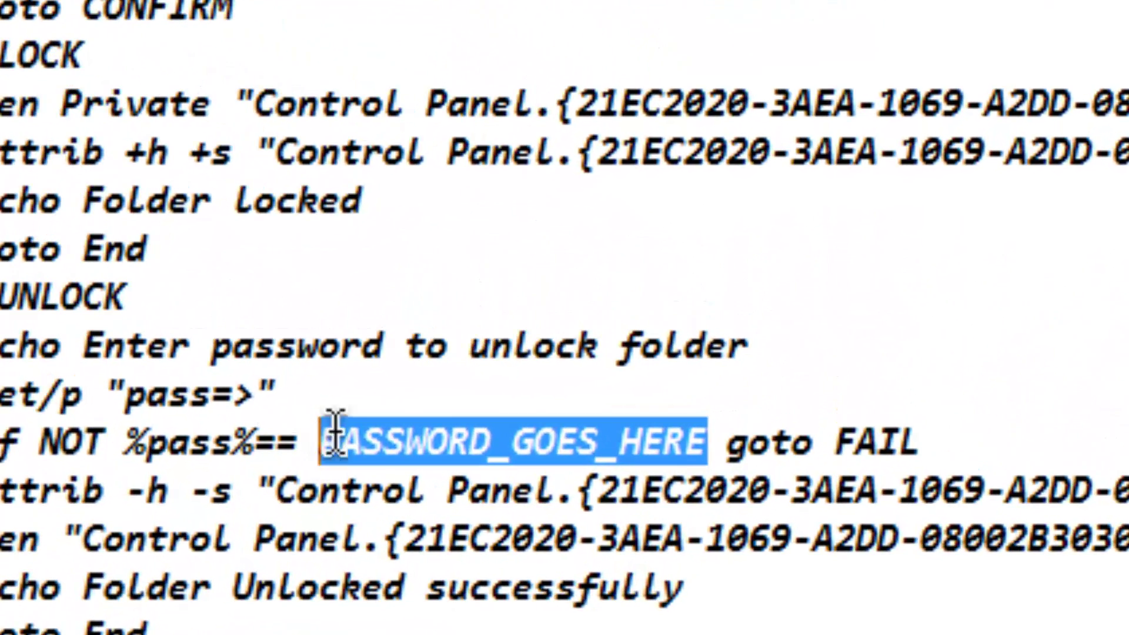
{"action": "left_click_drag", "start_coordinate": [182, 404], "coordinate": [706, 442]}
{"action": "left_click", "coordinate": [537, 404]}
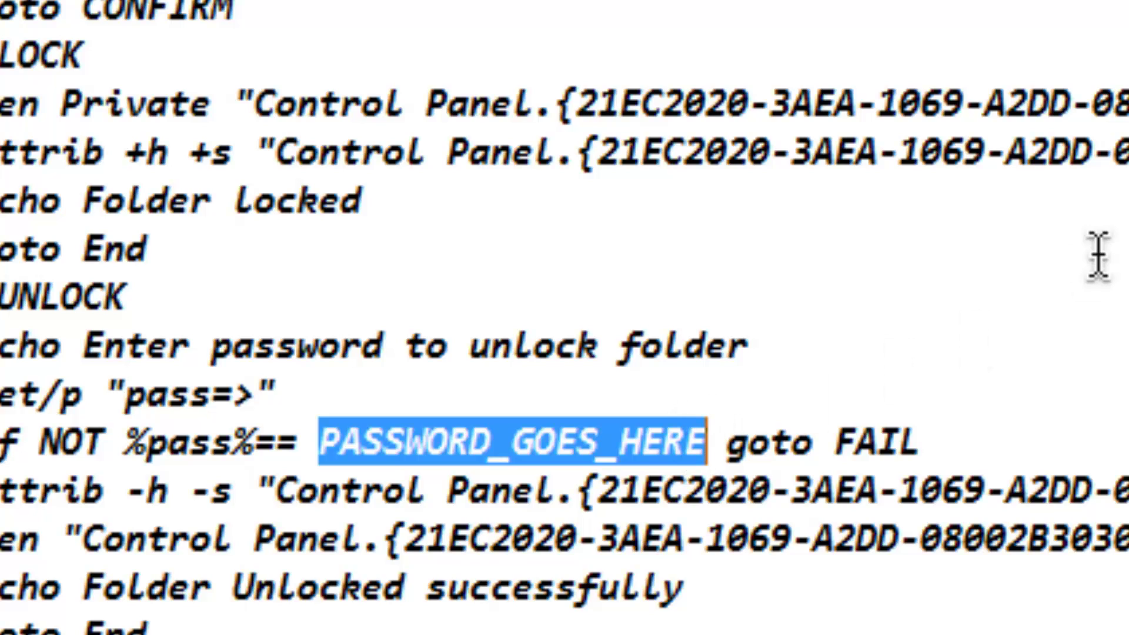
{"action": "key", "text": "Delete"}
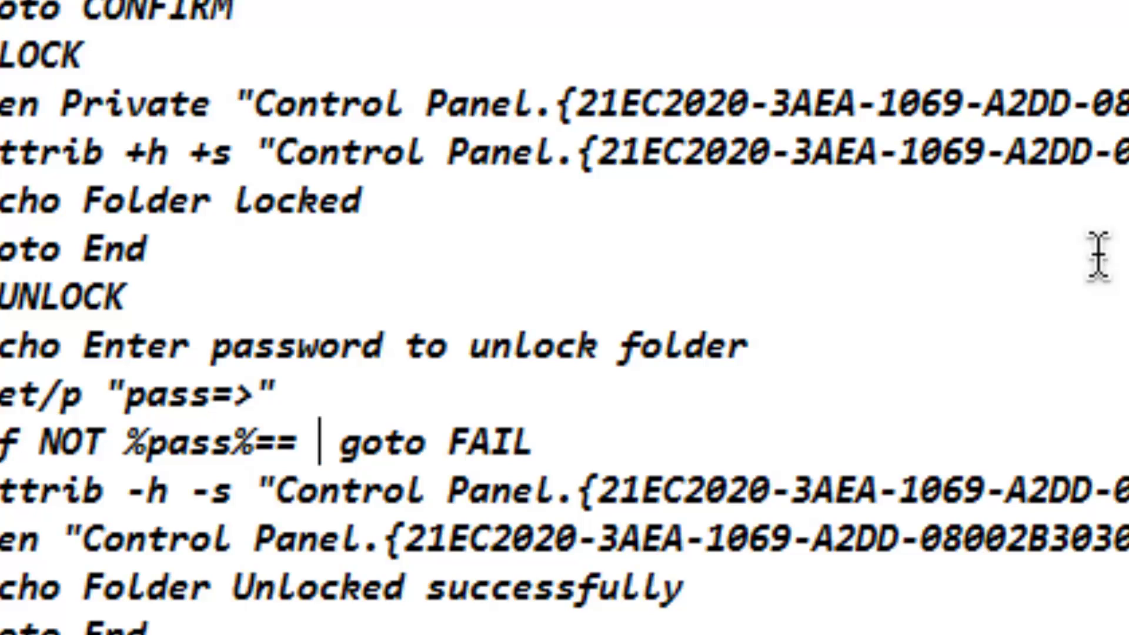
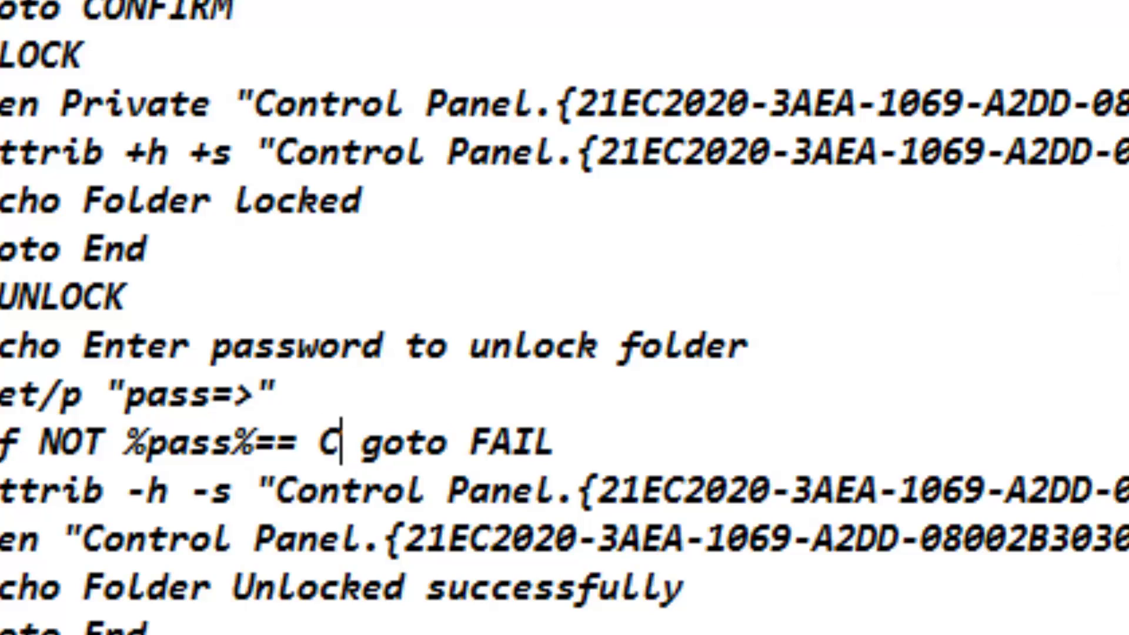
{"action": "left_click", "coordinate": [990, 611]}
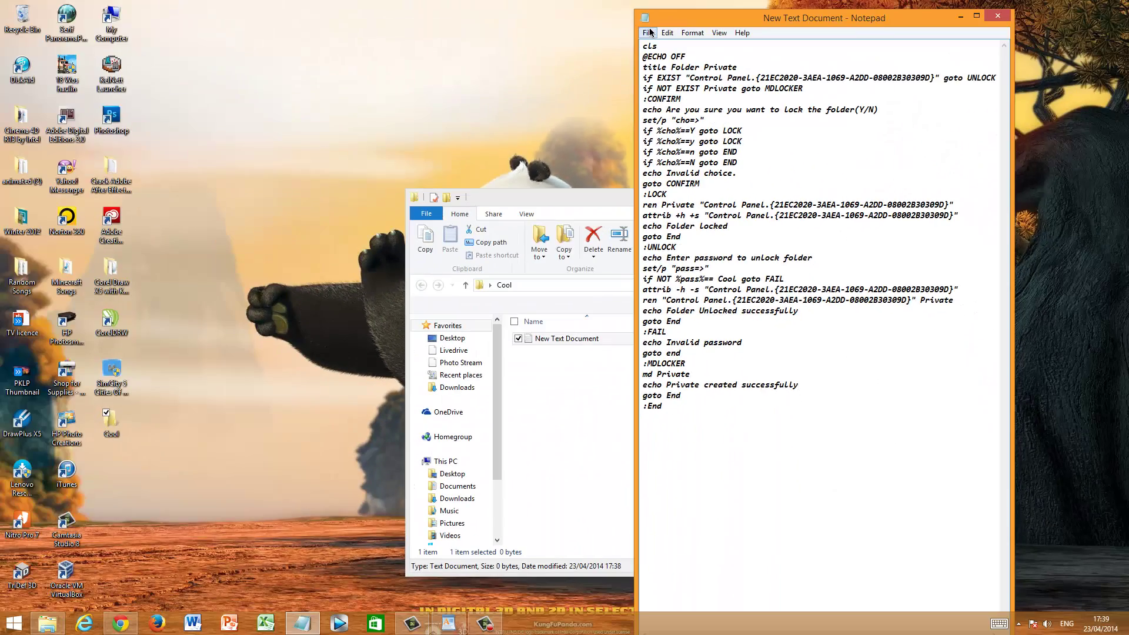
Open Save As on the Cool folder and begin entering the file name 'locker.'
{"action": "left_click", "coordinate": [647, 32]}
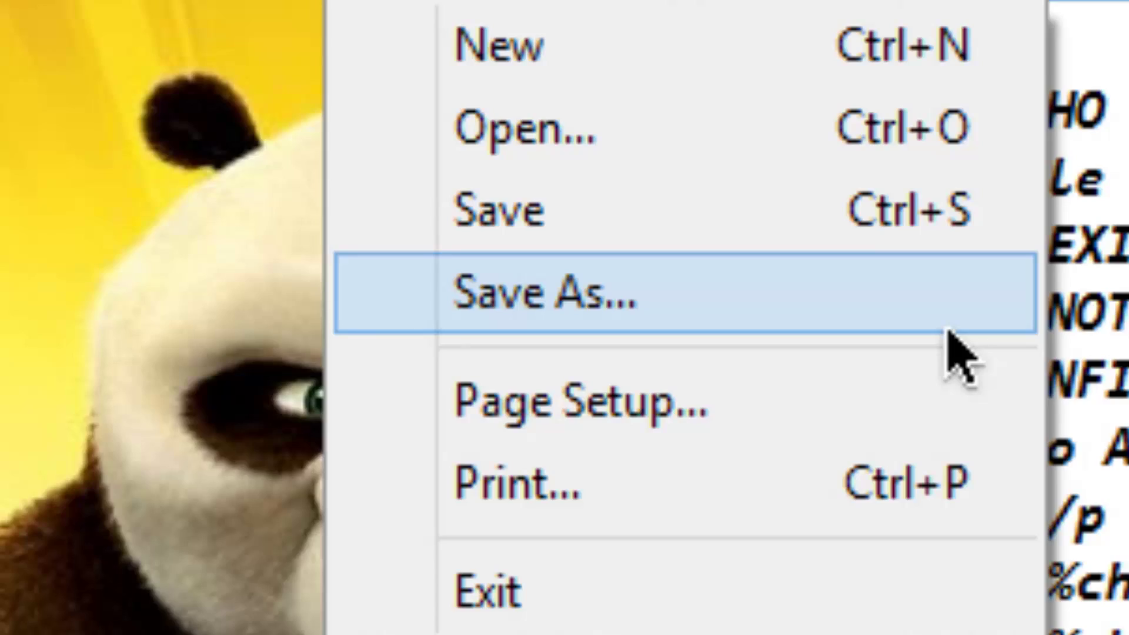
{"action": "left_click", "coordinate": [948, 328]}
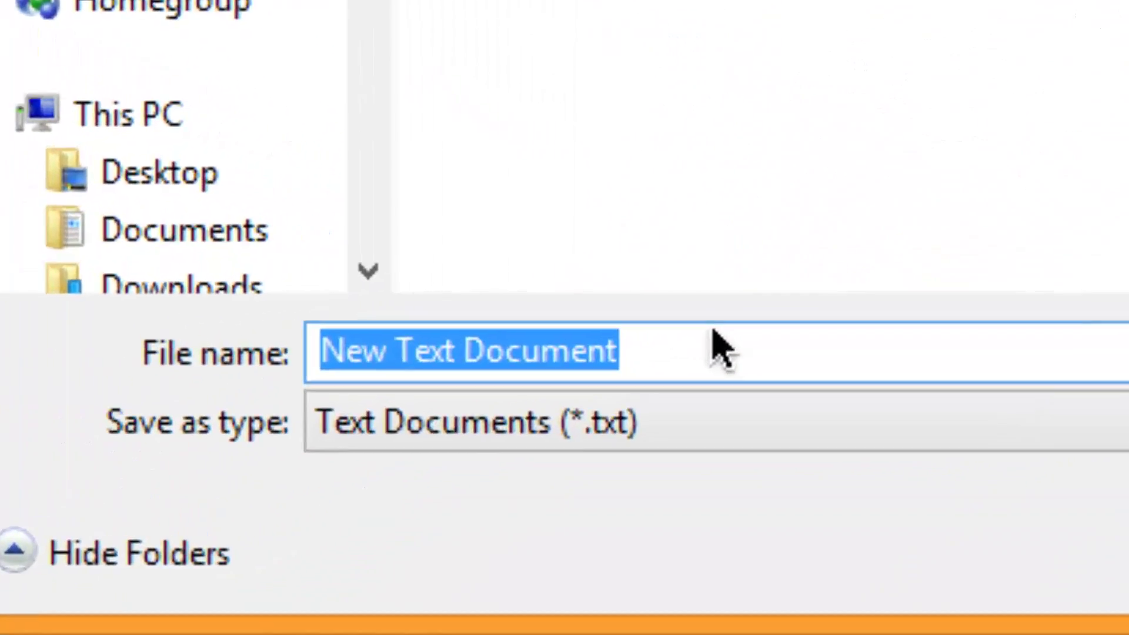
{"action": "type", "text": "locker.bat"}
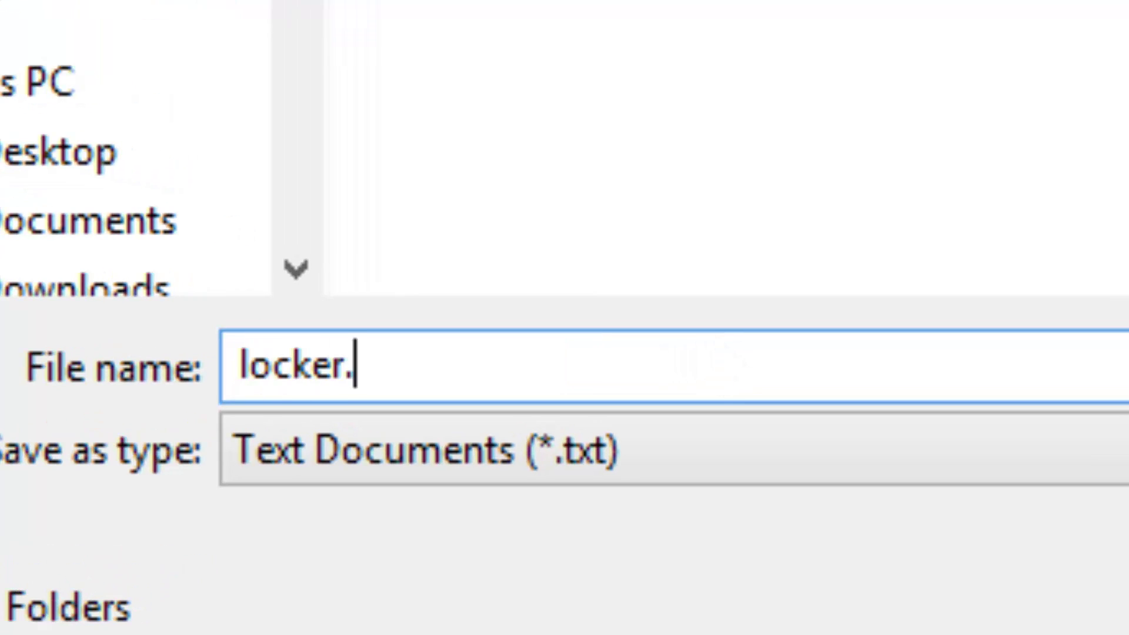
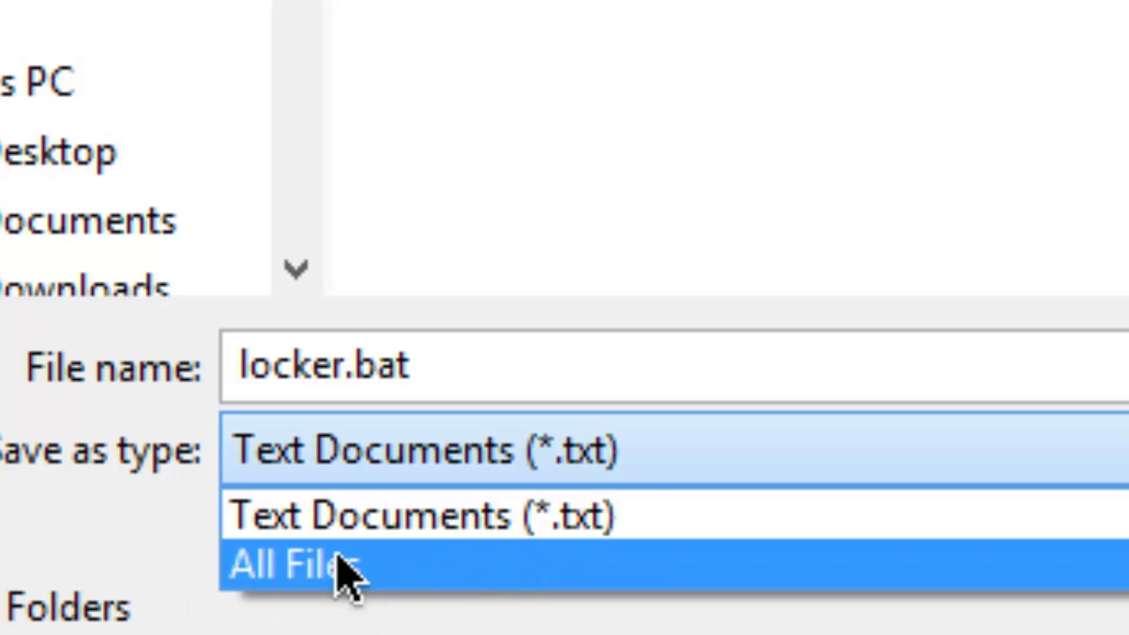
Save the script as locker.bat with the All Files type and ANSI encoding
{"action": "left_click", "coordinate": [289, 573]}
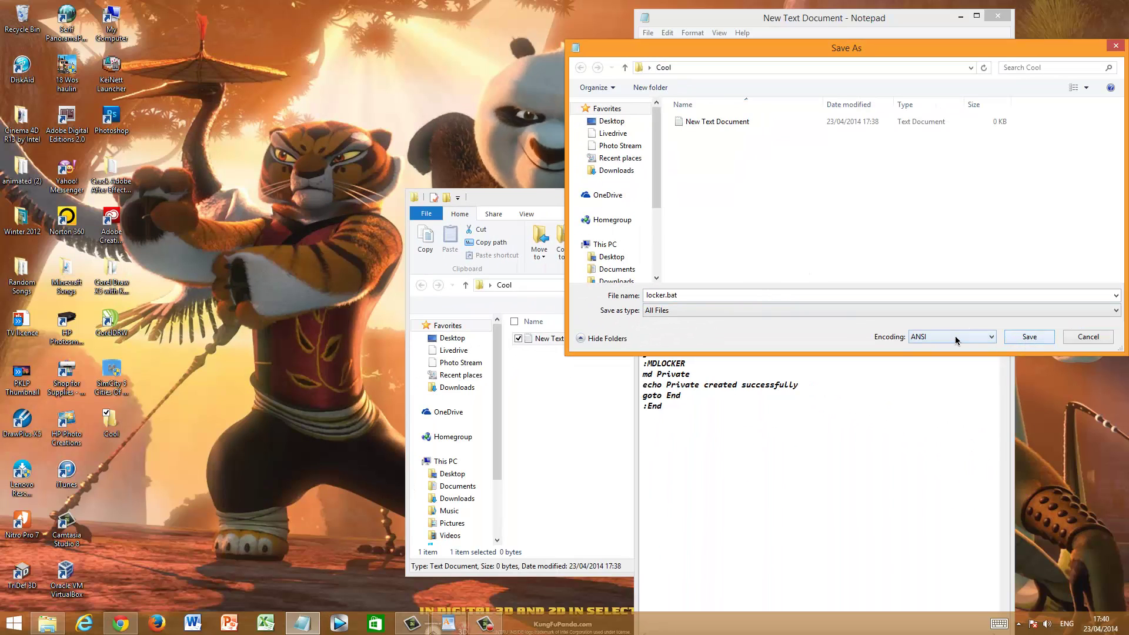
{"action": "left_click", "coordinate": [955, 340]}
{"action": "left_click", "coordinate": [956, 340]}
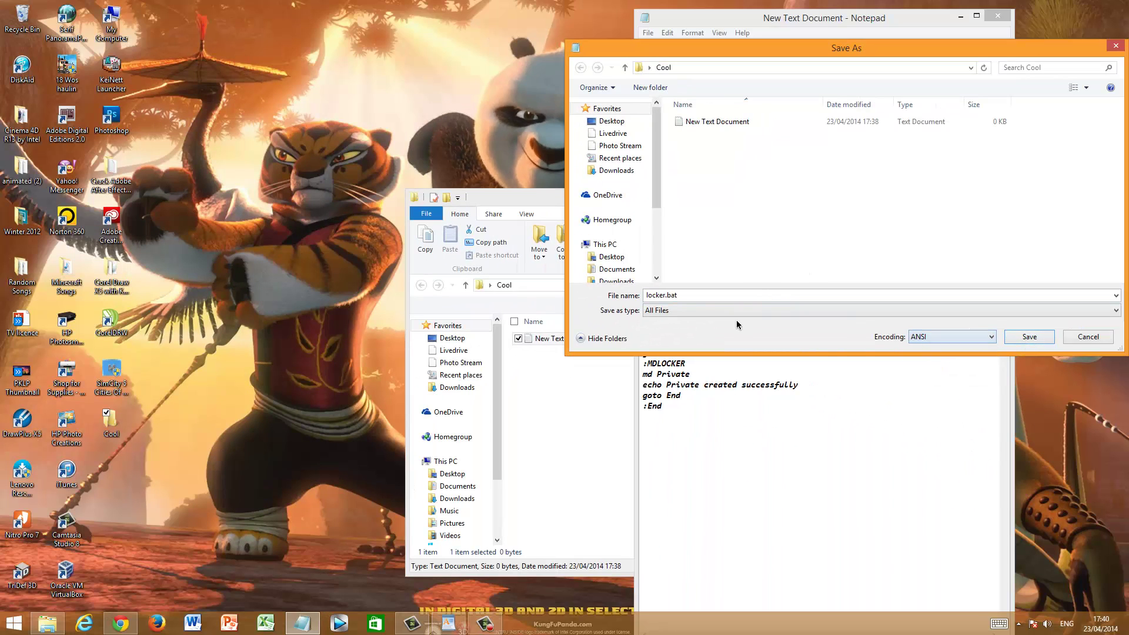
{"action": "left_click", "coordinate": [1045, 336]}
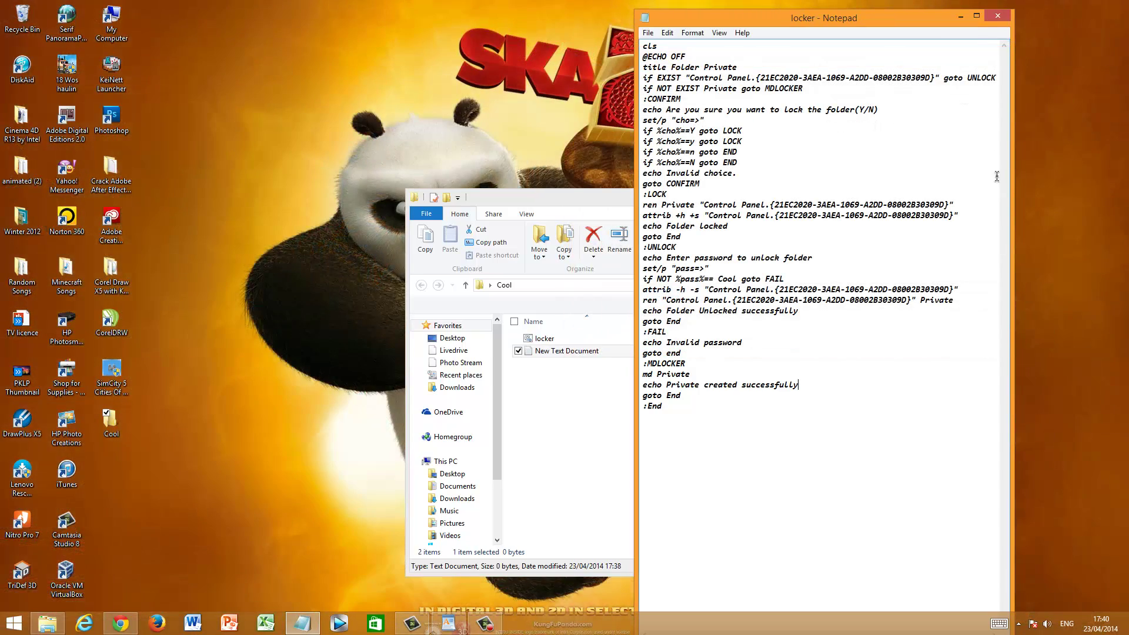
Close Notepad and run locker to create an empty Private folder, checking inside it
{"action": "left_click", "coordinate": [998, 16]}
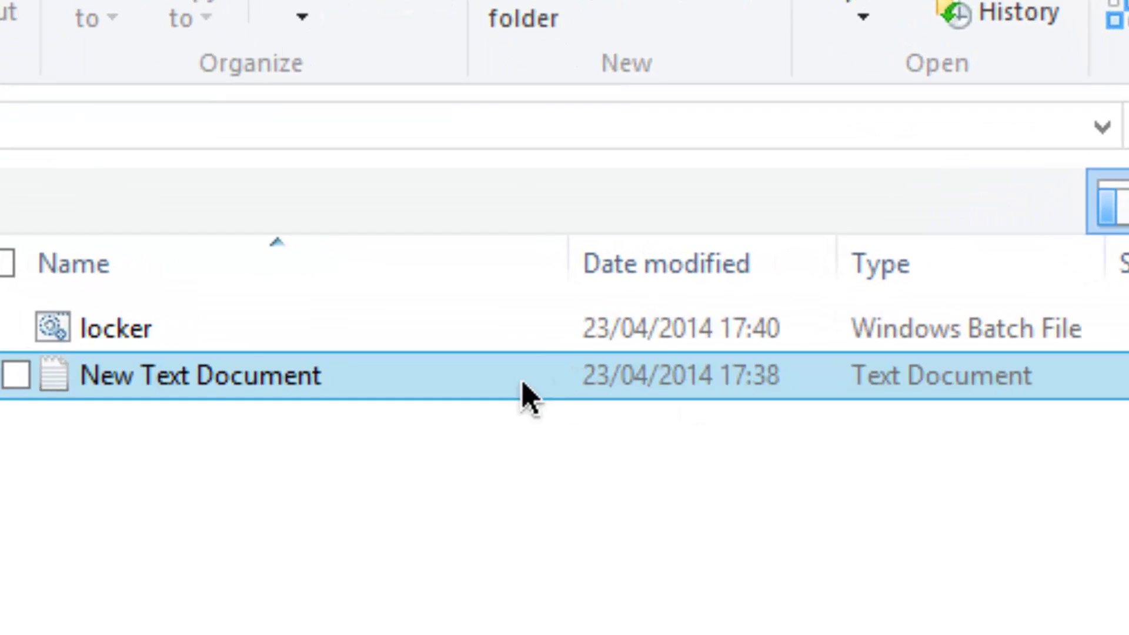
{"action": "left_click", "coordinate": [562, 339]}
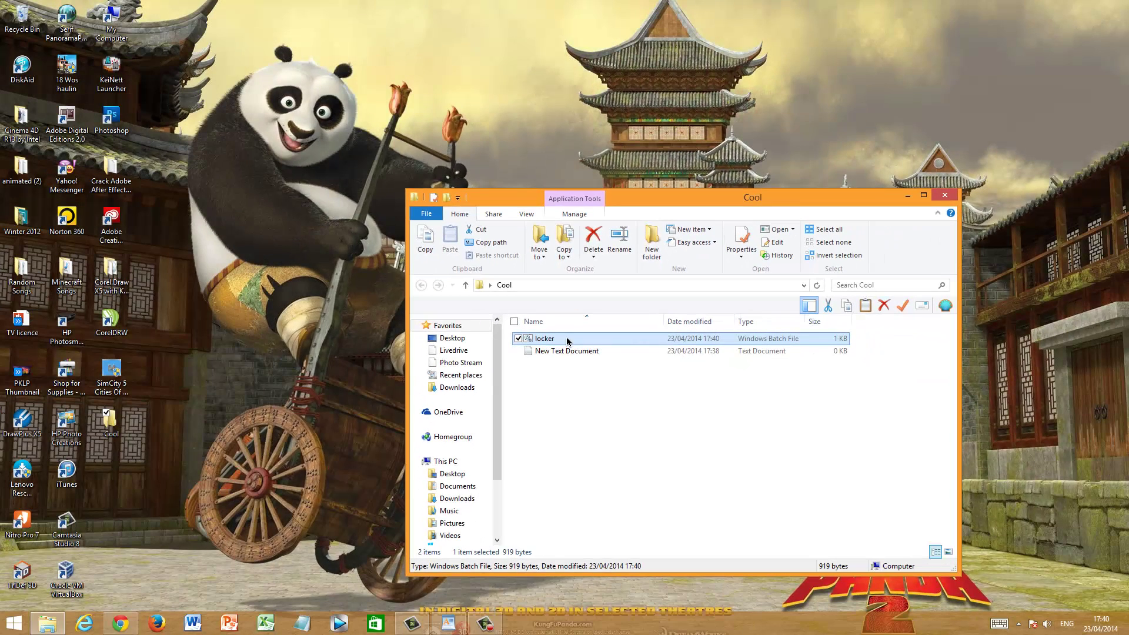
{"action": "double_click", "coordinate": [347, 330]}
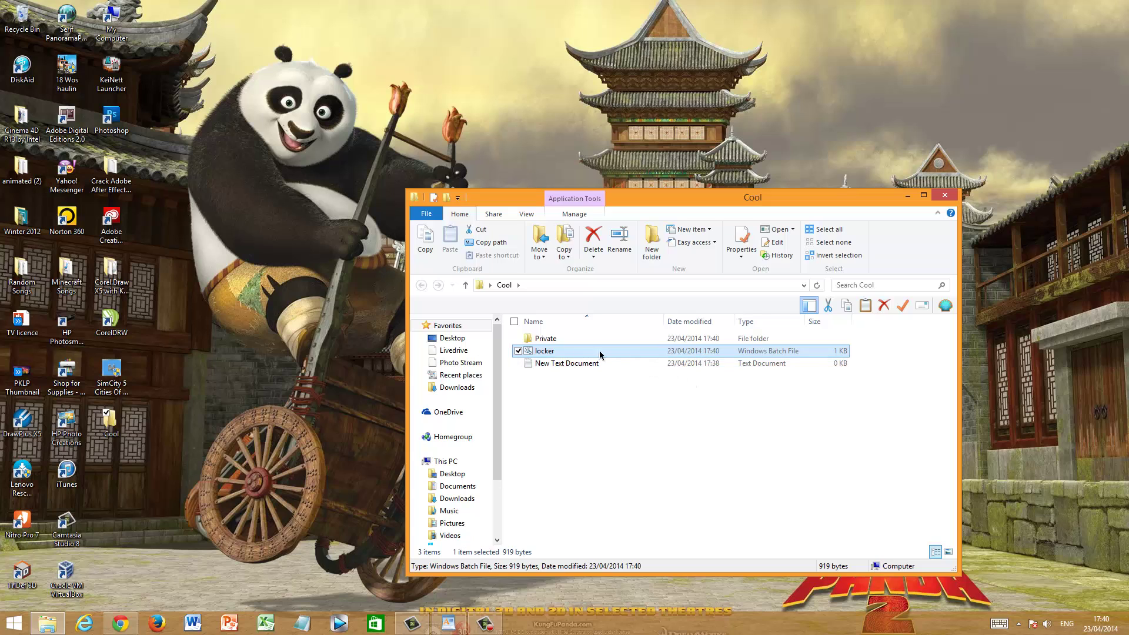
{"action": "double_click", "coordinate": [546, 340]}
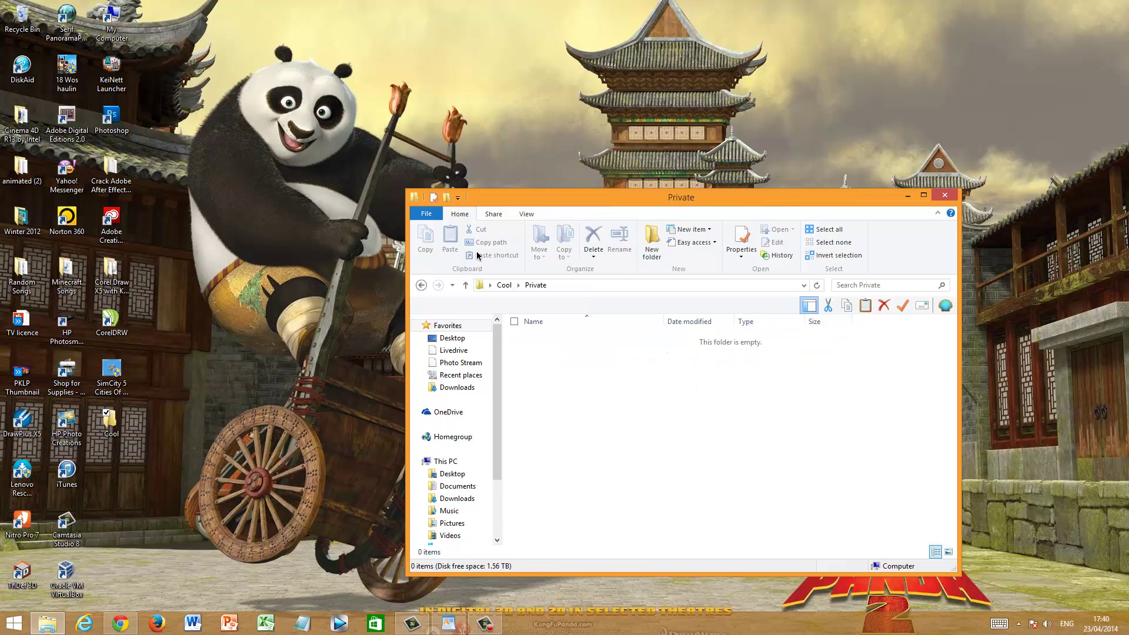
{"action": "left_click", "coordinate": [504, 285]}
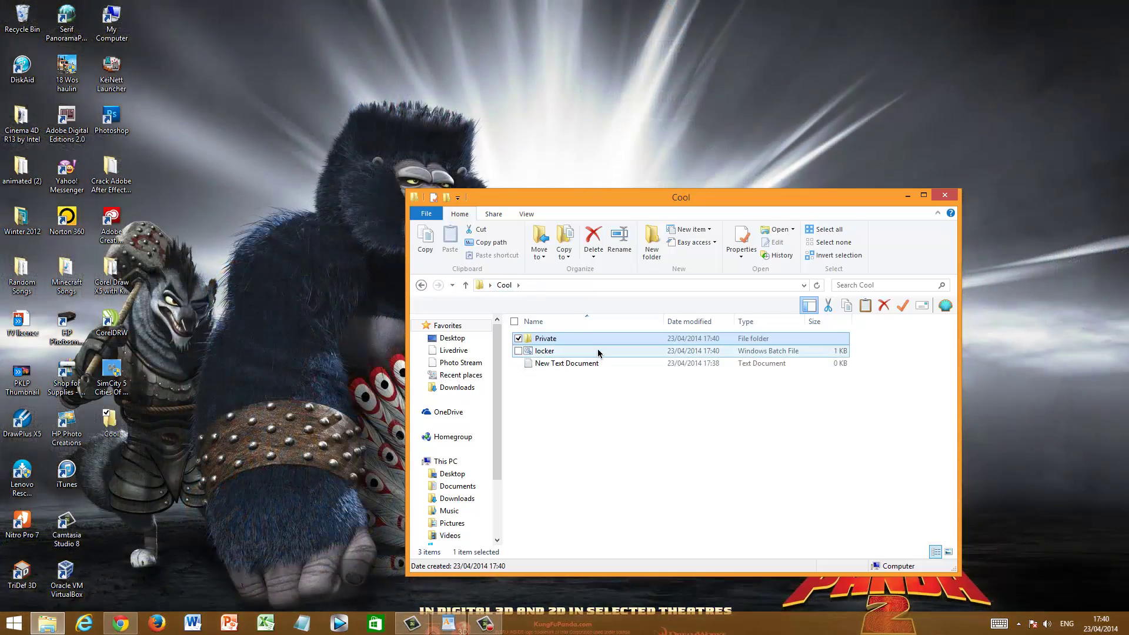
Run locker and answer n so Private stays unlocked
{"action": "double_click", "coordinate": [588, 351]}
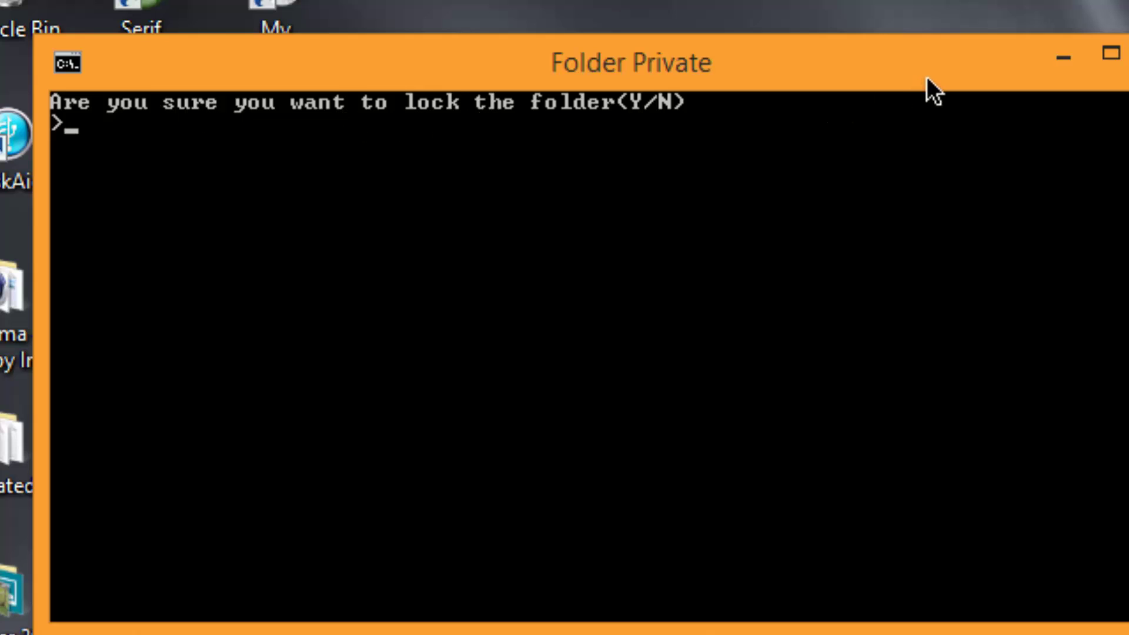
{"action": "type", "text": "n"}
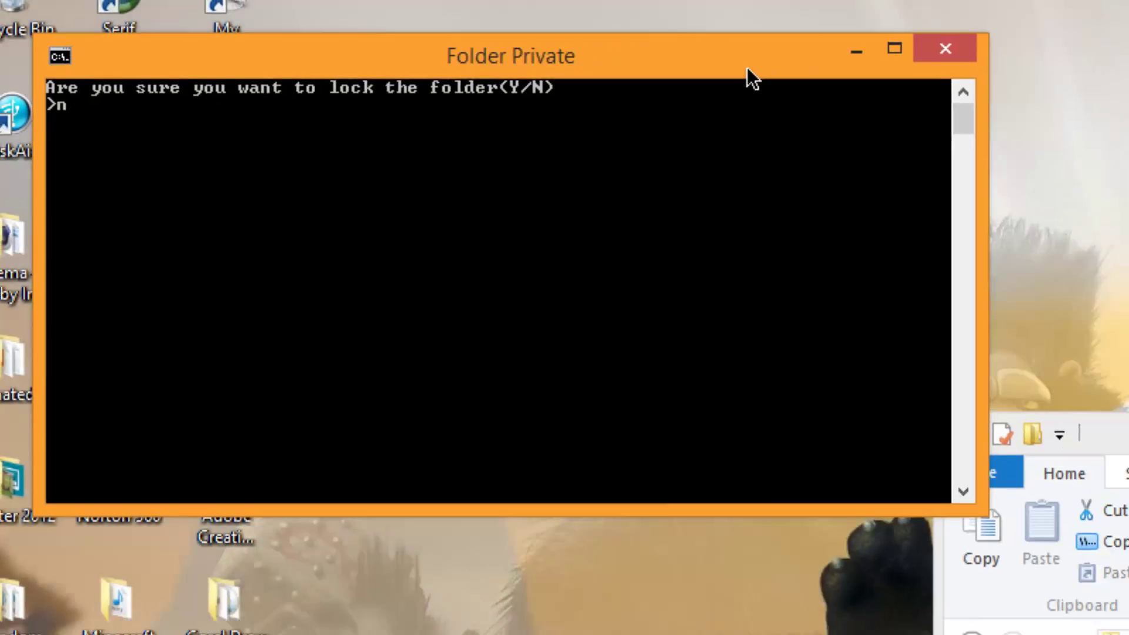
{"action": "key", "text": "Return"}
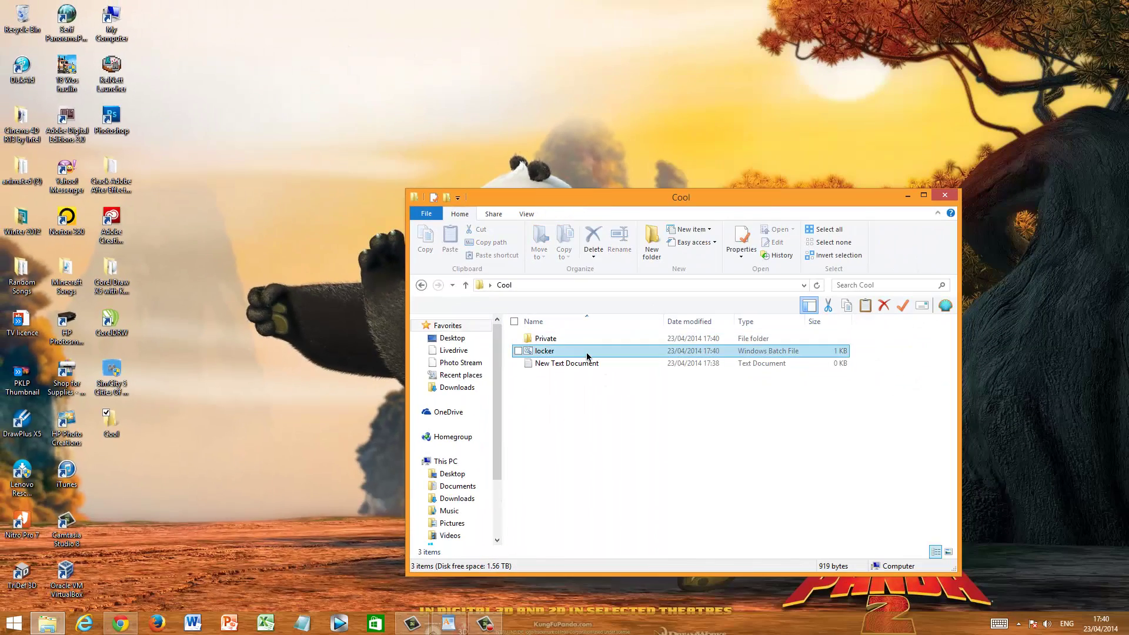
Run locker again and answer y to lock and hide the Private folder
{"action": "double_click", "coordinate": [587, 356]}
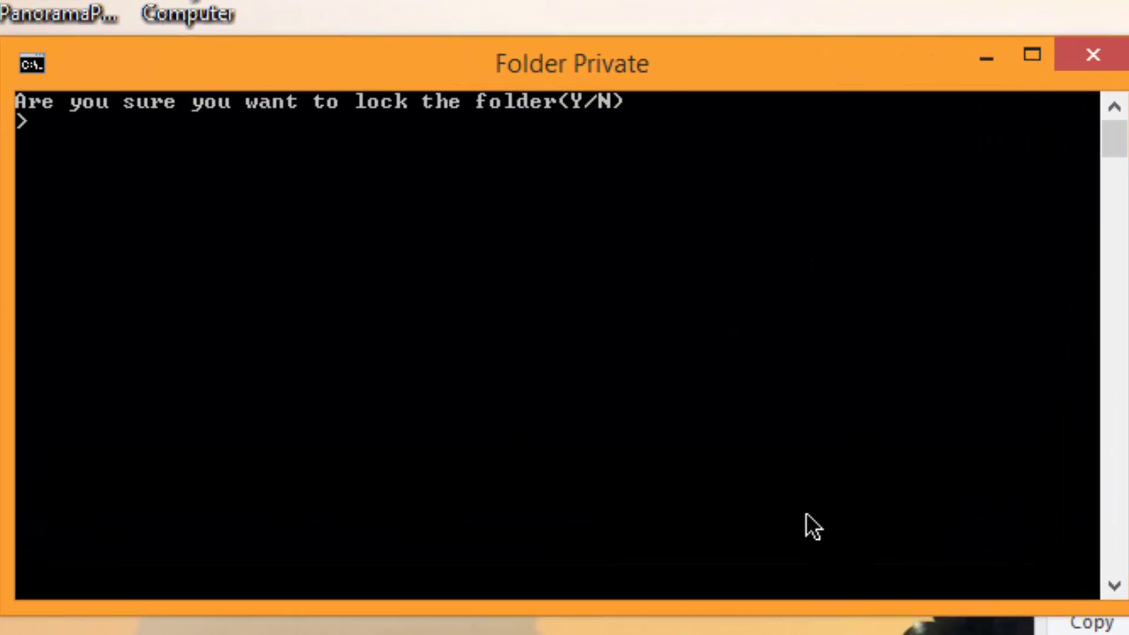
{"action": "type", "text": "y"}
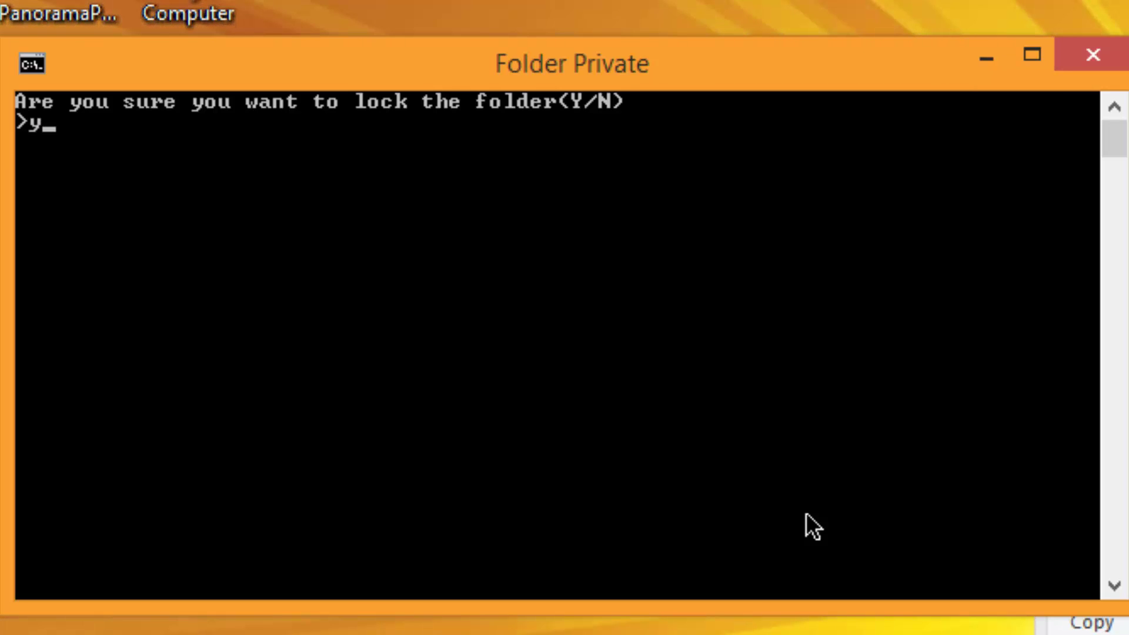
{"action": "key", "text": "Return"}
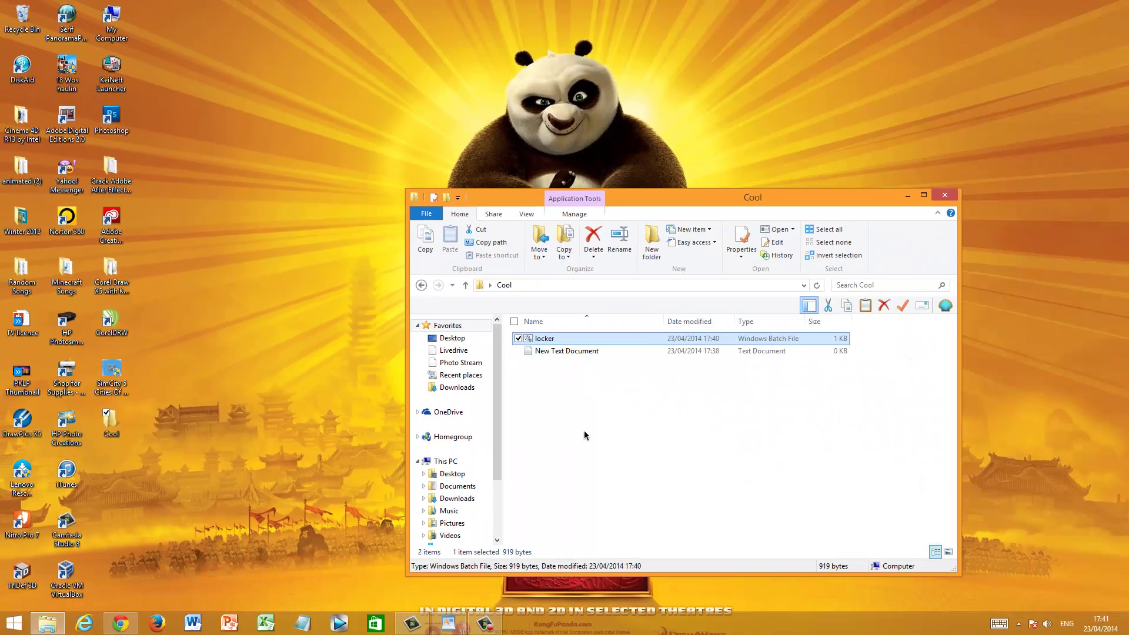
{"action": "left_click", "coordinate": [585, 435]}
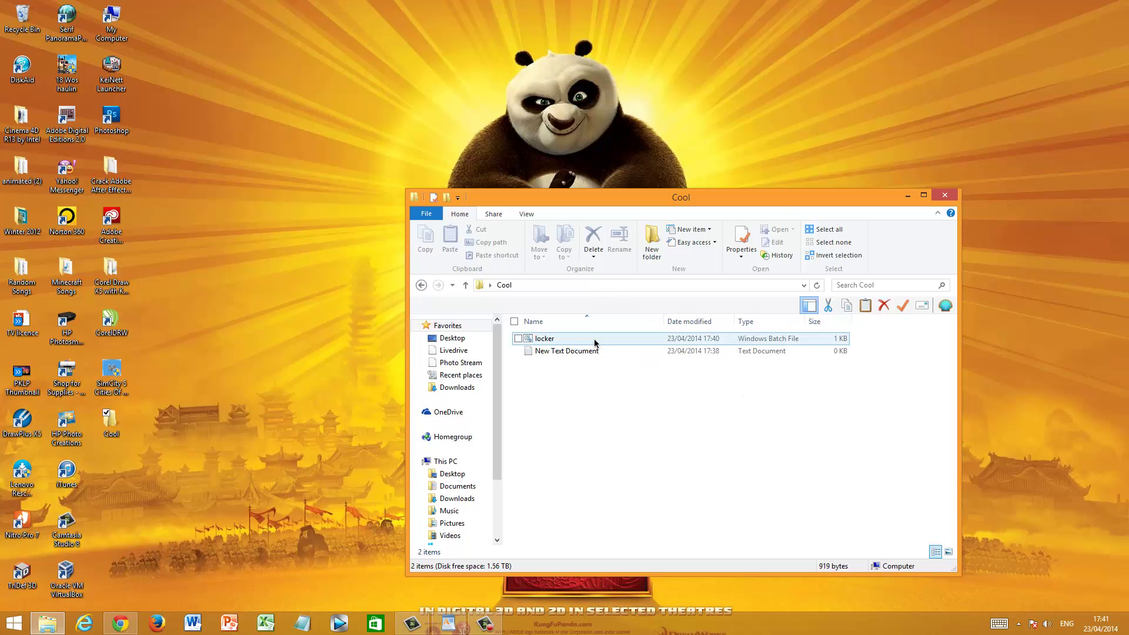
Unlock Private with the password through locker and confirm it is still empty
{"action": "double_click", "coordinate": [605, 337]}
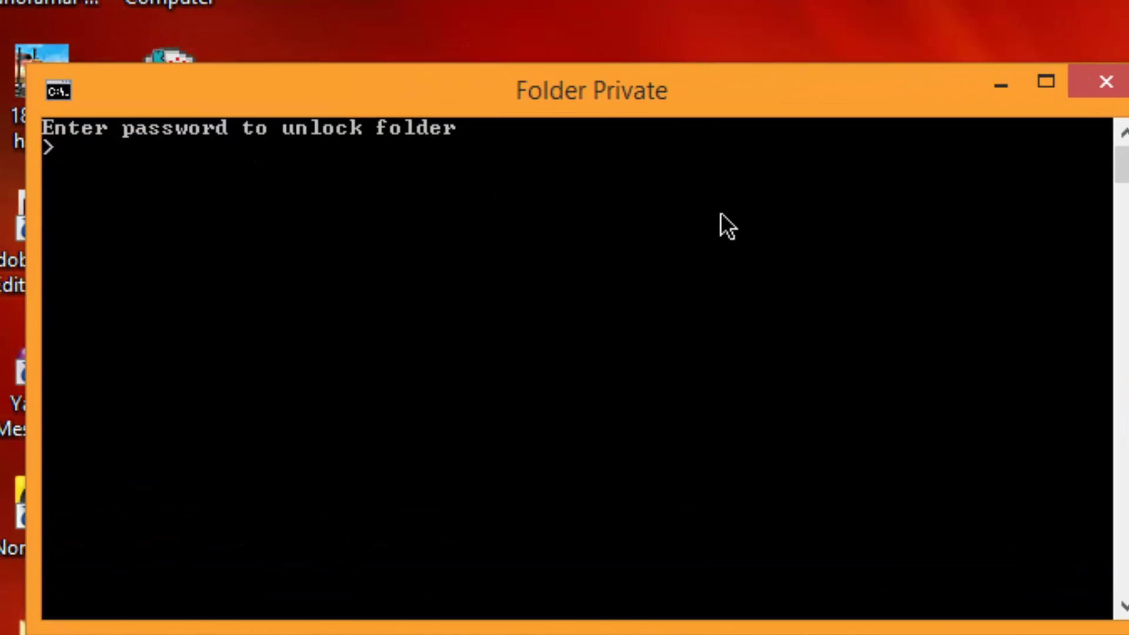
{"action": "key", "text": "Return"}
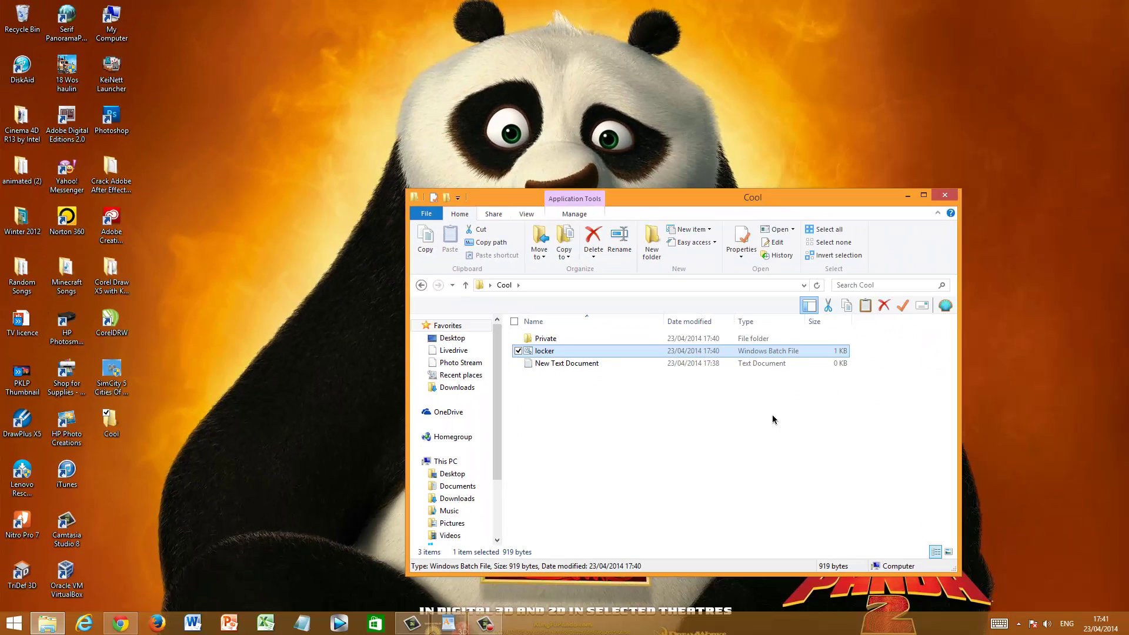
{"action": "double_click", "coordinate": [641, 339]}
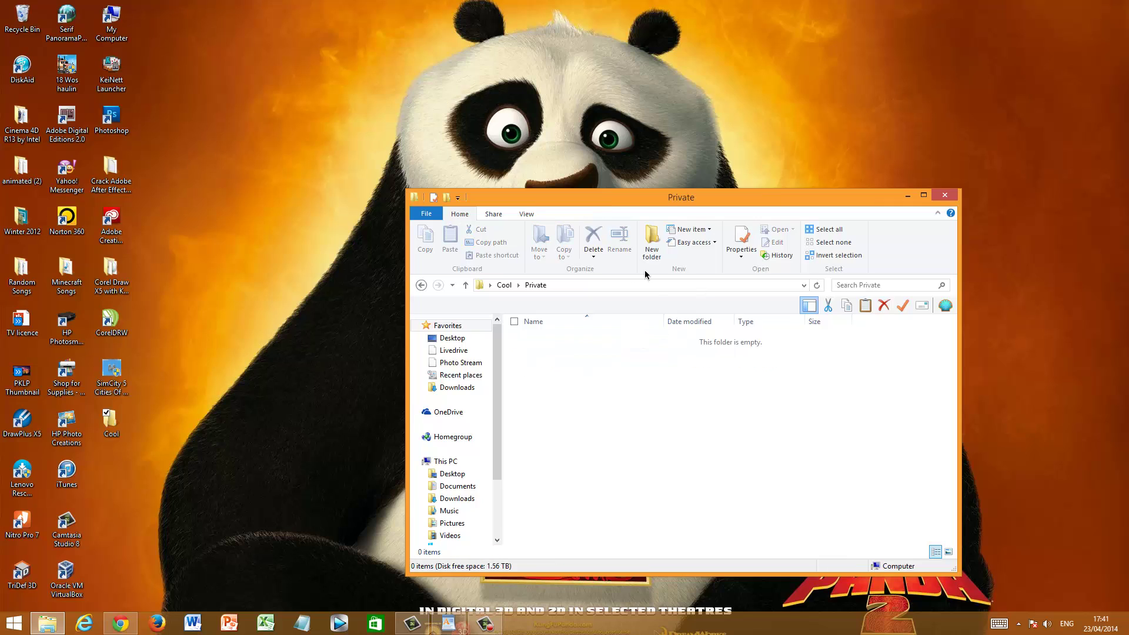
{"action": "left_click", "coordinate": [421, 285]}
{"action": "right_click", "coordinate": [570, 345]}
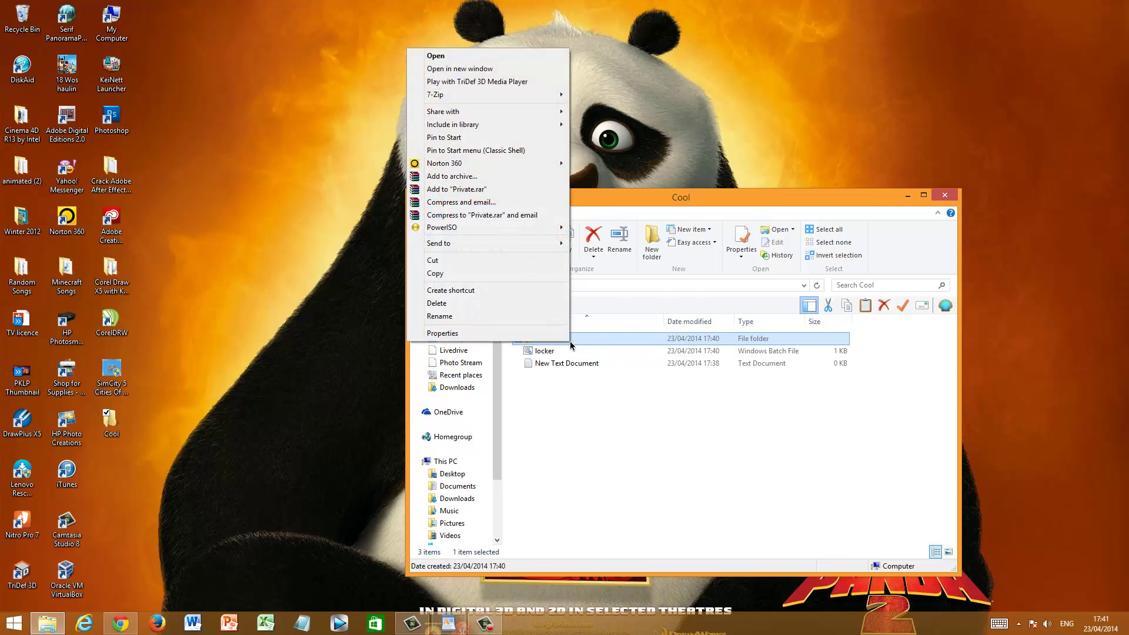
{"action": "left_click", "coordinate": [579, 363]}
Run locker and answer y to hide Private again
{"action": "double_click", "coordinate": [565, 351]}
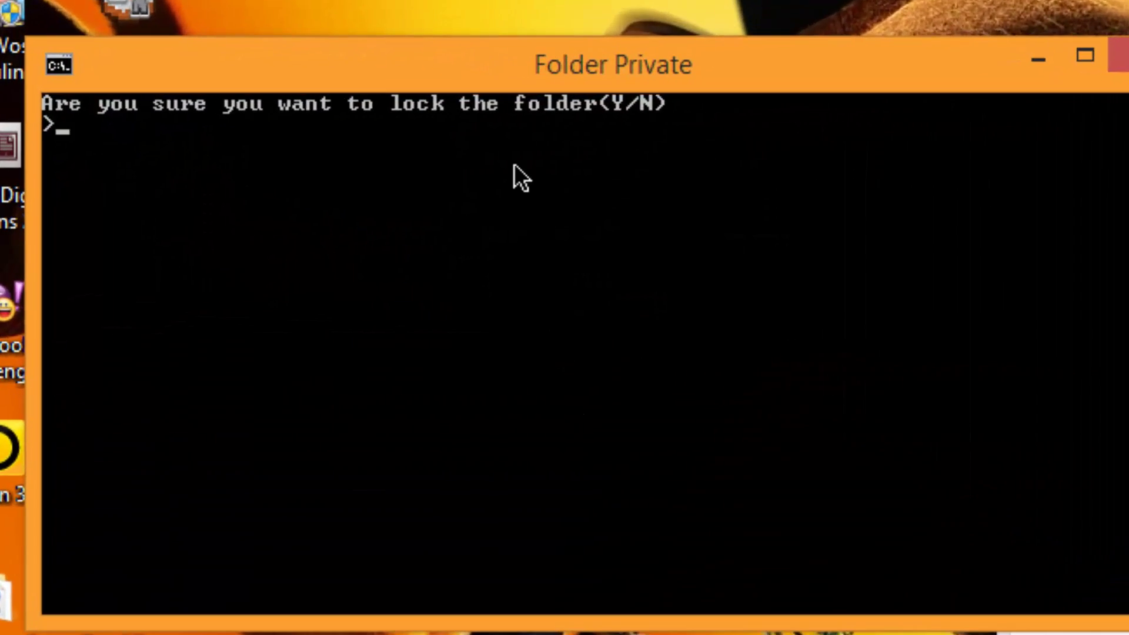
{"action": "type", "text": "y"}
{"action": "key", "text": "Return"}
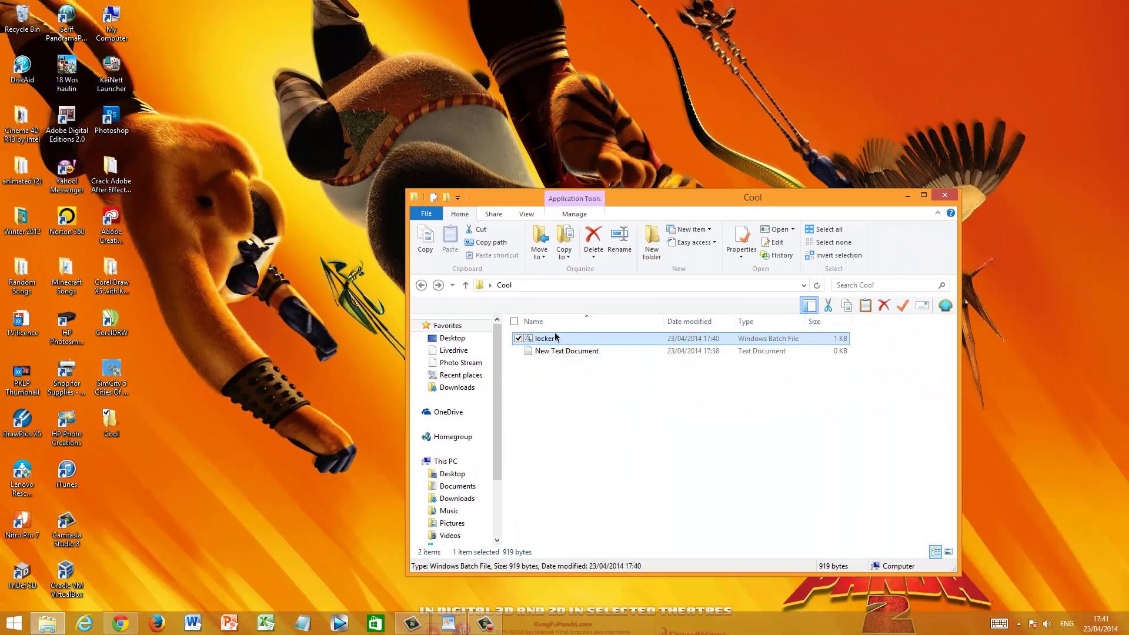
Unlock Private by entering the password in locker, then check inside it
{"action": "double_click", "coordinate": [626, 341]}
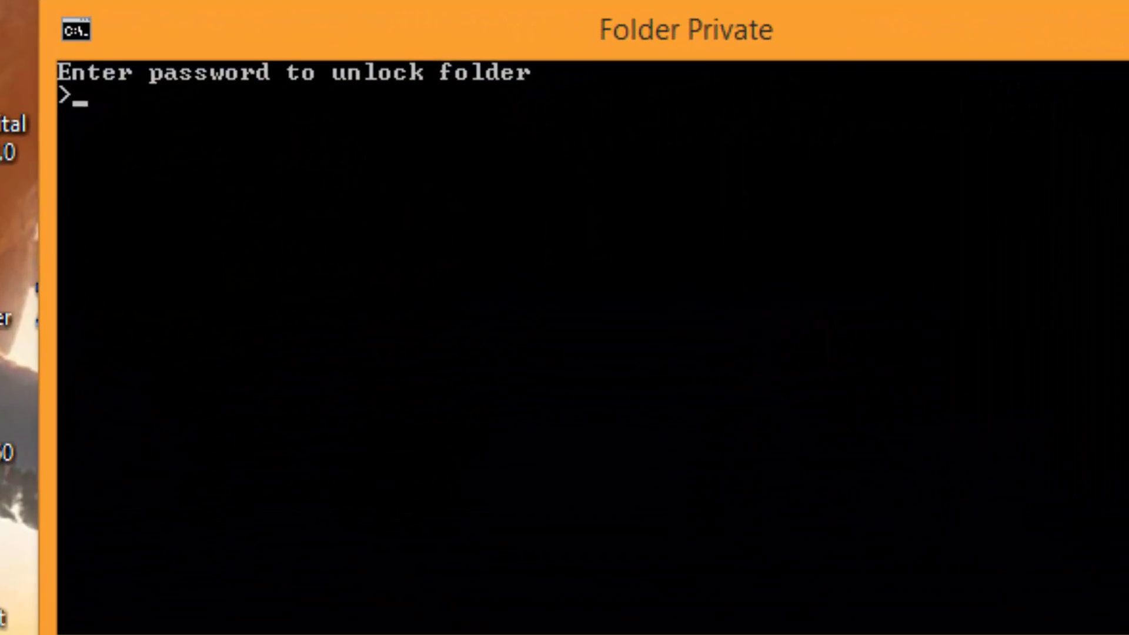
{"action": "key", "text": "Return"}
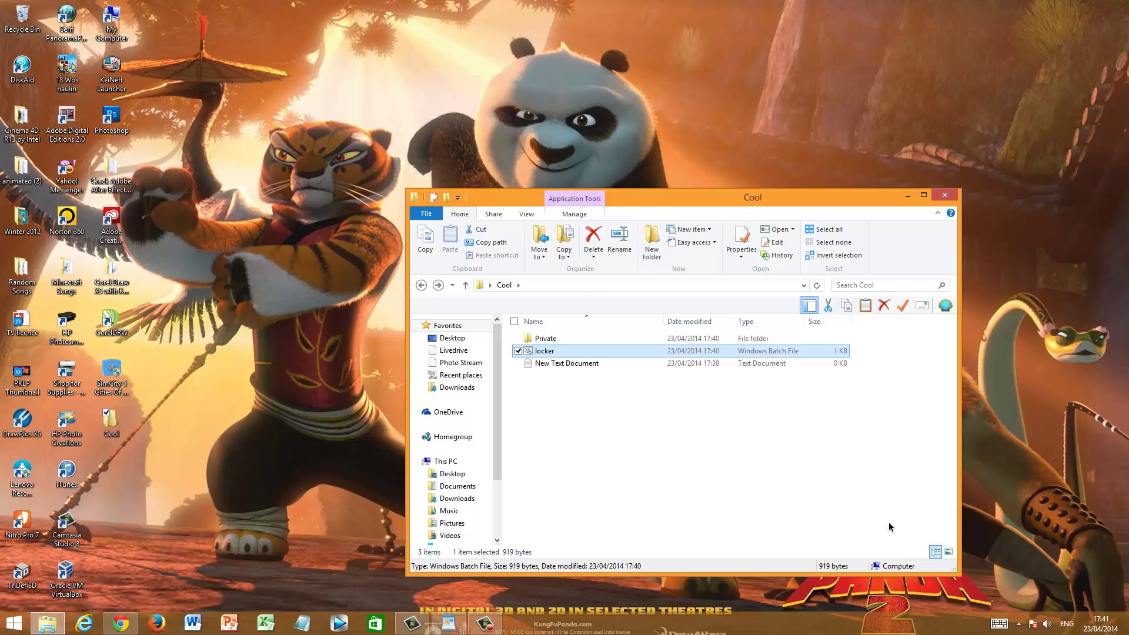
{"action": "left_click", "coordinate": [855, 521]}
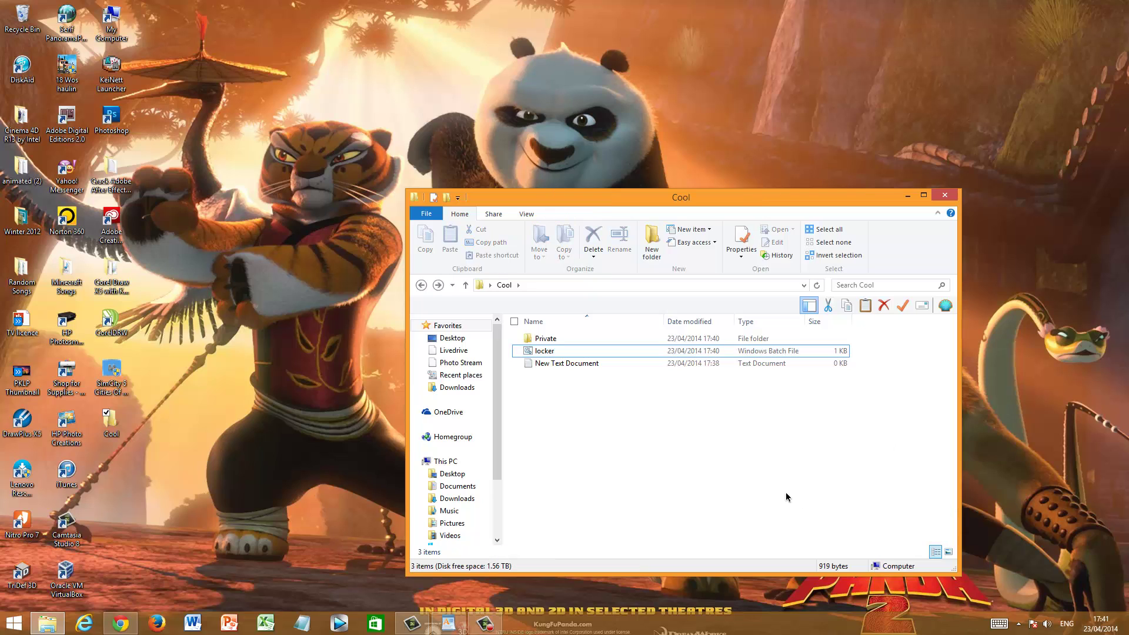
{"action": "double_click", "coordinate": [583, 344]}
{"action": "left_click", "coordinate": [421, 284]}
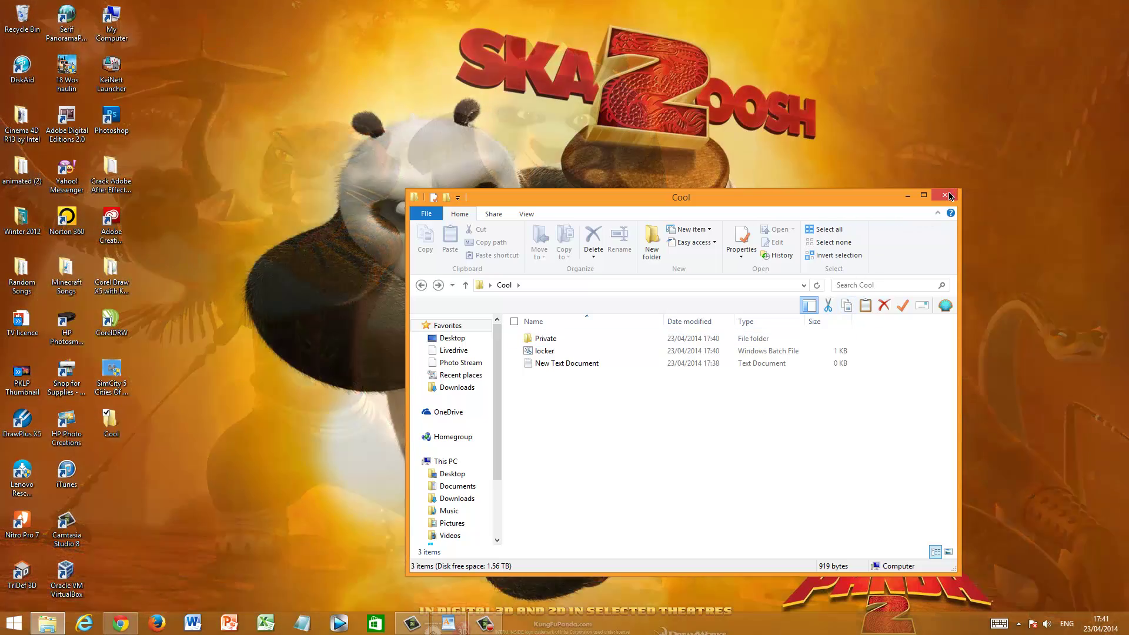
Reopen Cool from the desktop and confirm Private is still visible
{"action": "left_click", "coordinate": [944, 194]}
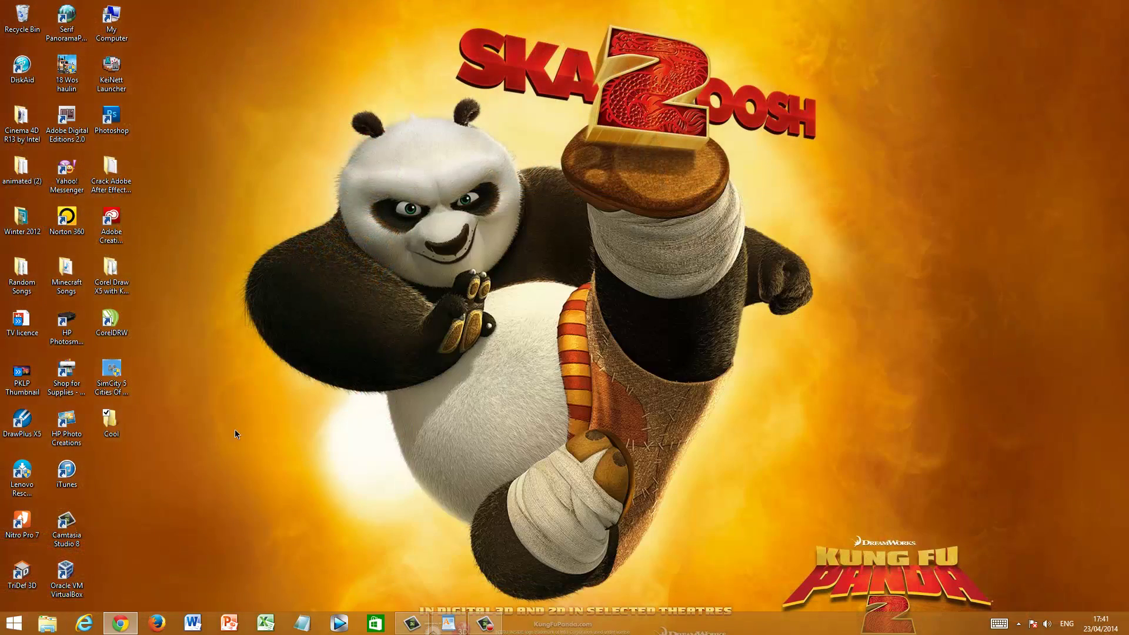
{"action": "double_click", "coordinate": [109, 422]}
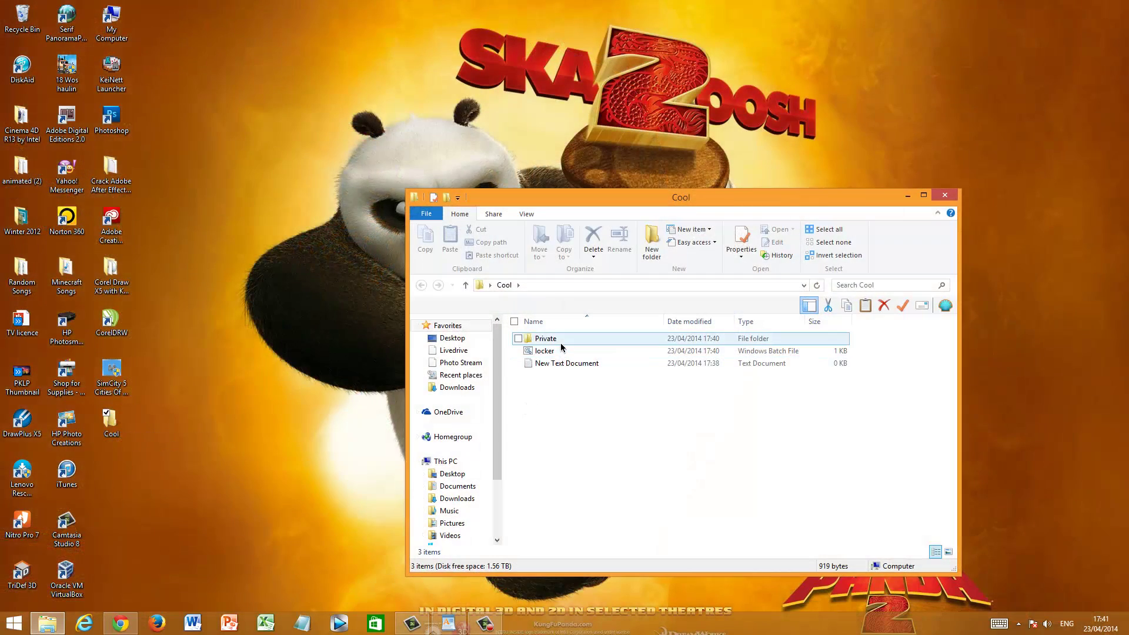
{"action": "double_click", "coordinate": [560, 345]}
{"action": "left_click", "coordinate": [421, 284]}
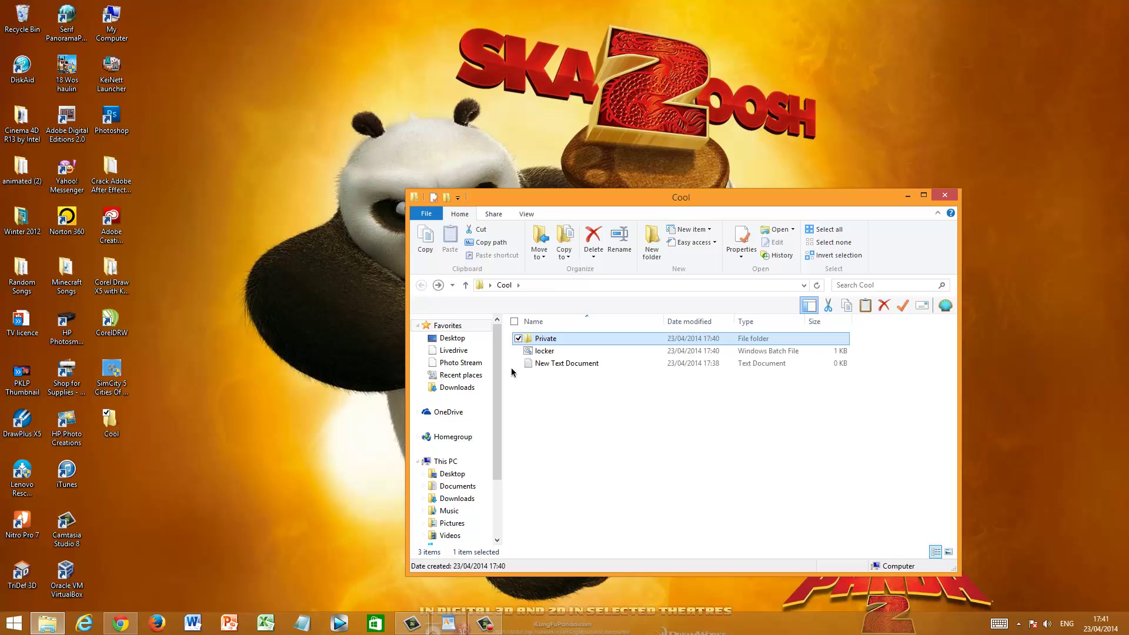
{"action": "left_click", "coordinate": [590, 439]}
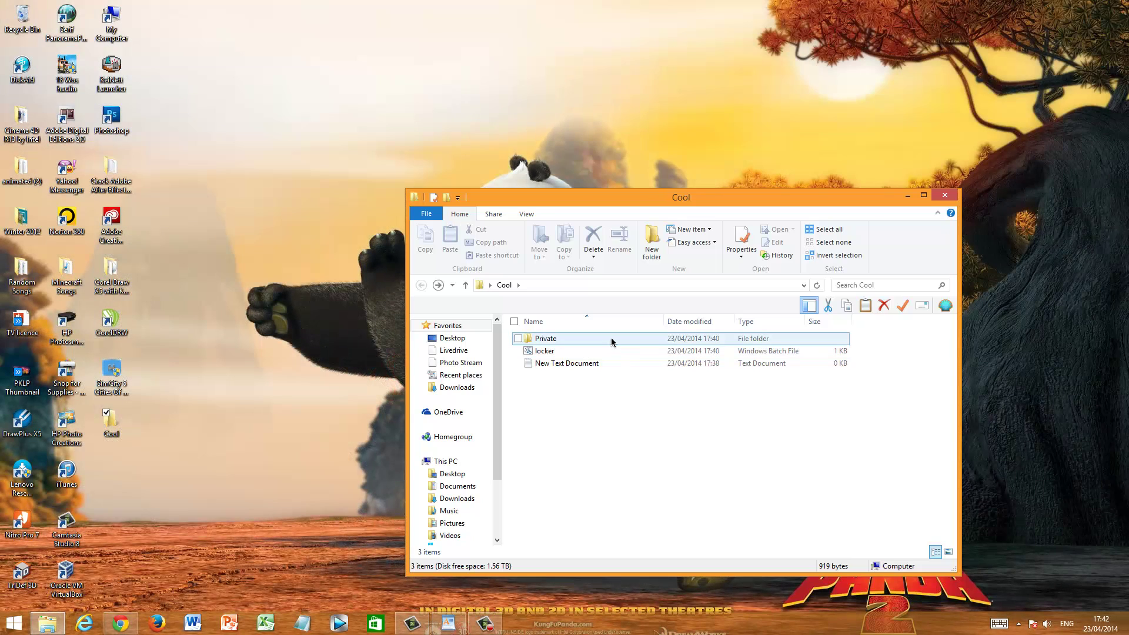
Run locker and answer y to lock Private
{"action": "left_click", "coordinate": [583, 352]}
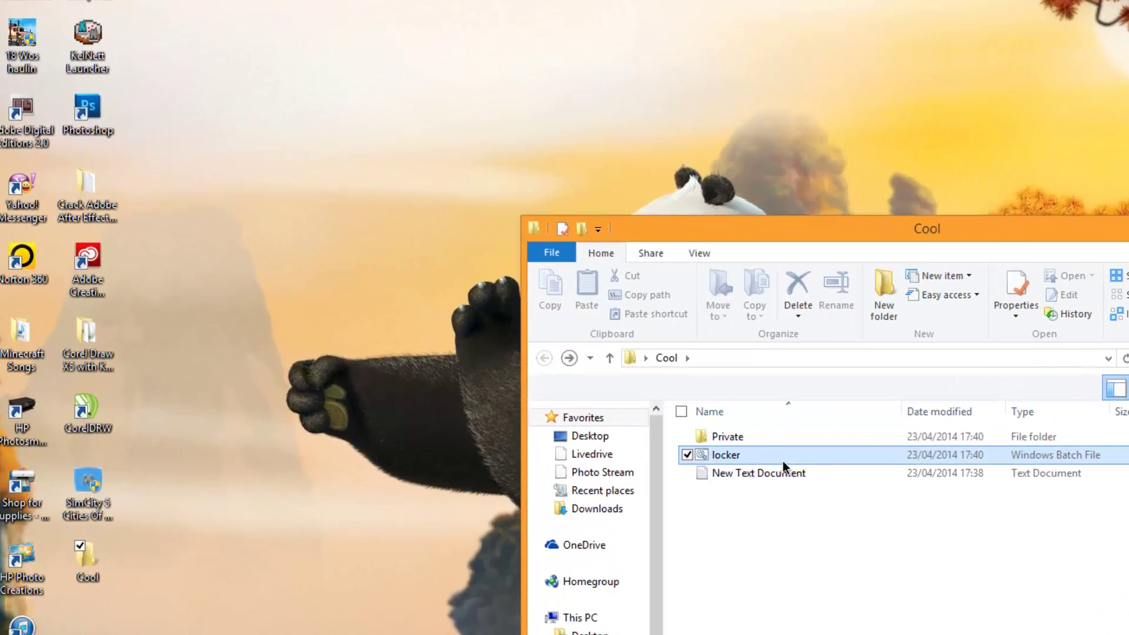
{"action": "double_click", "coordinate": [782, 461]}
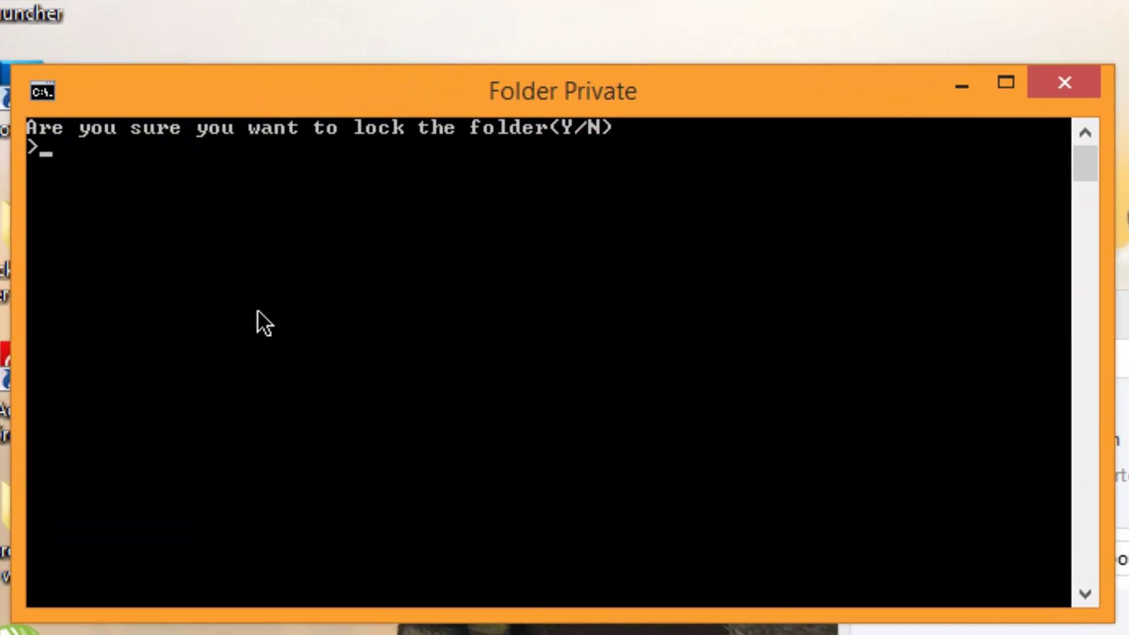
{"action": "type", "text": "y"}
{"action": "key", "text": "Return"}
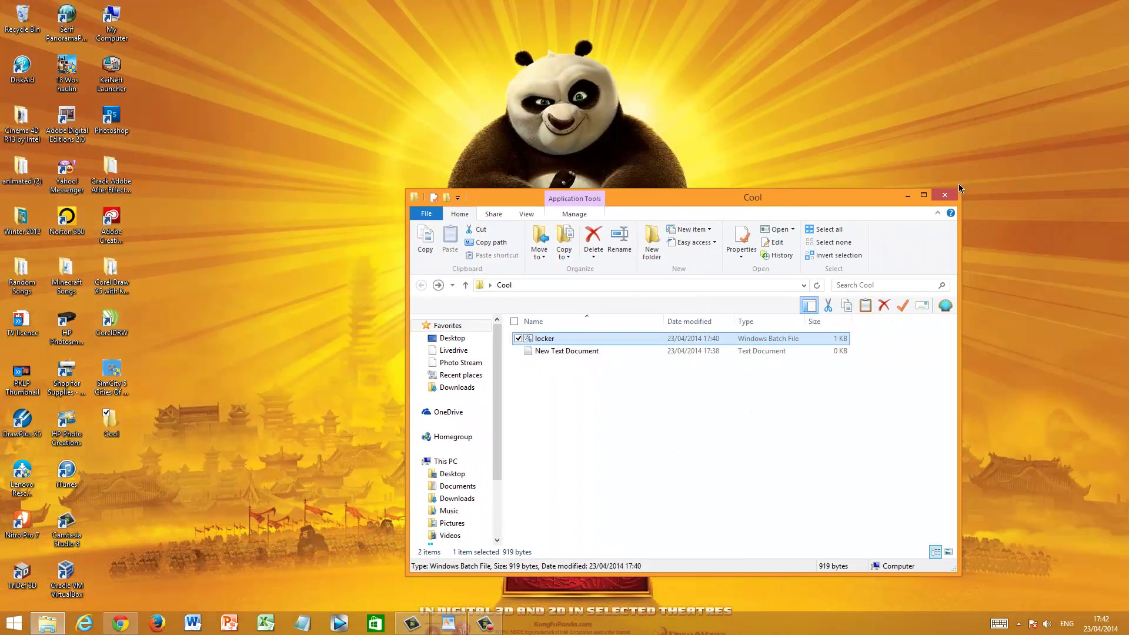
Reopen Cool from the desktop and run locker to reach the unlock password prompt
{"action": "left_click", "coordinate": [952, 197]}
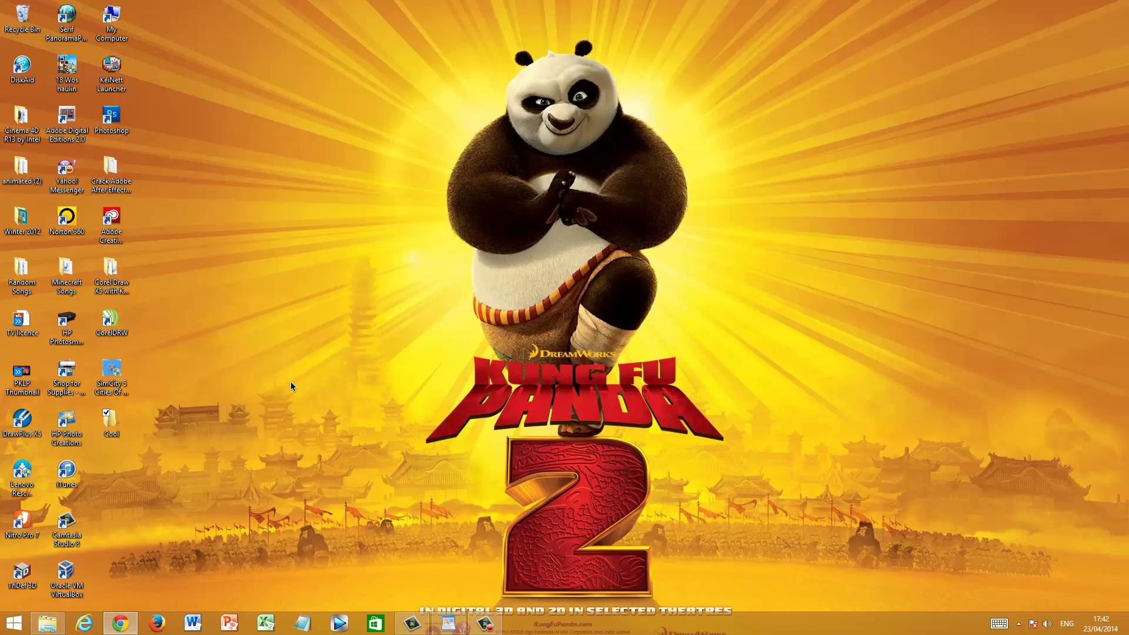
{"action": "double_click", "coordinate": [107, 426]}
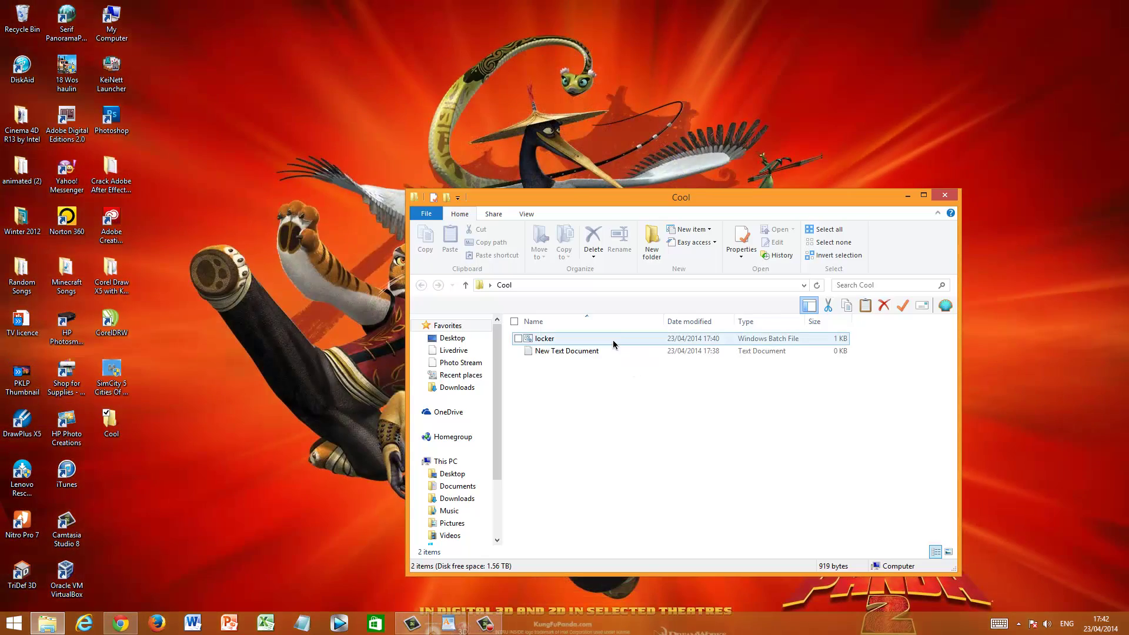
{"action": "double_click", "coordinate": [613, 344]}
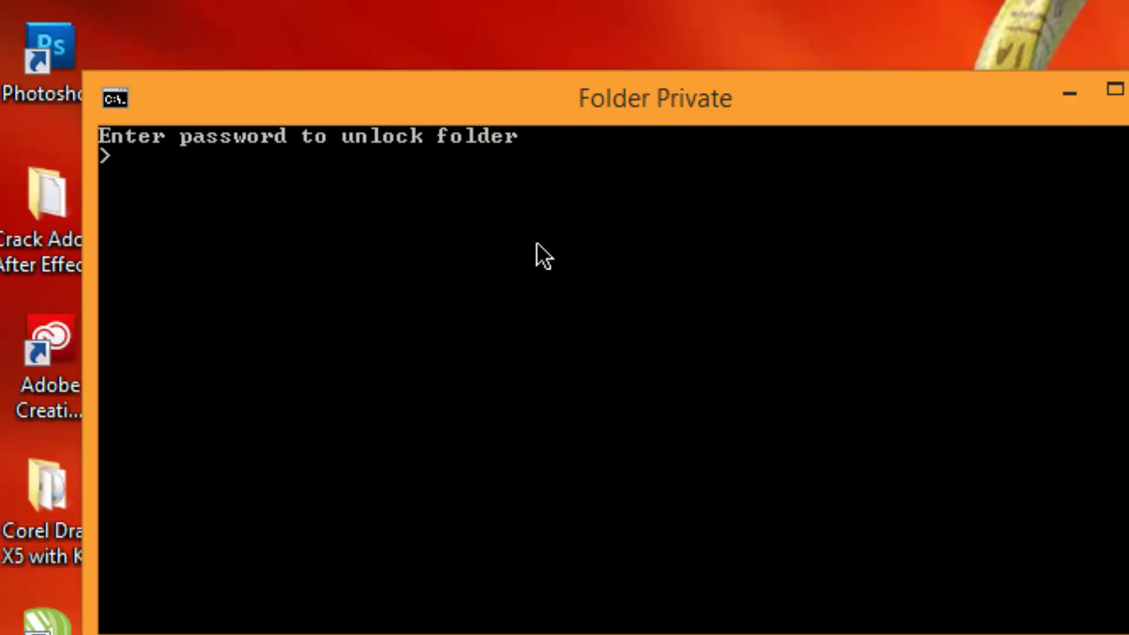
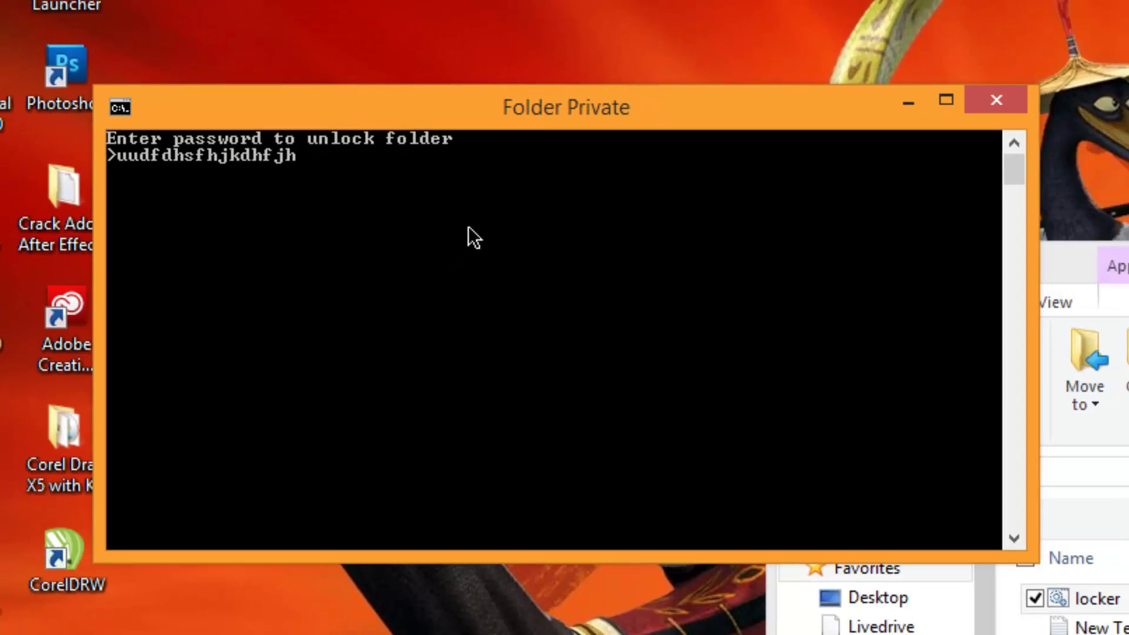
After a failed wrong-password attempt, rerun locker and unlock Private with the correct password
{"action": "key", "text": "Return"}
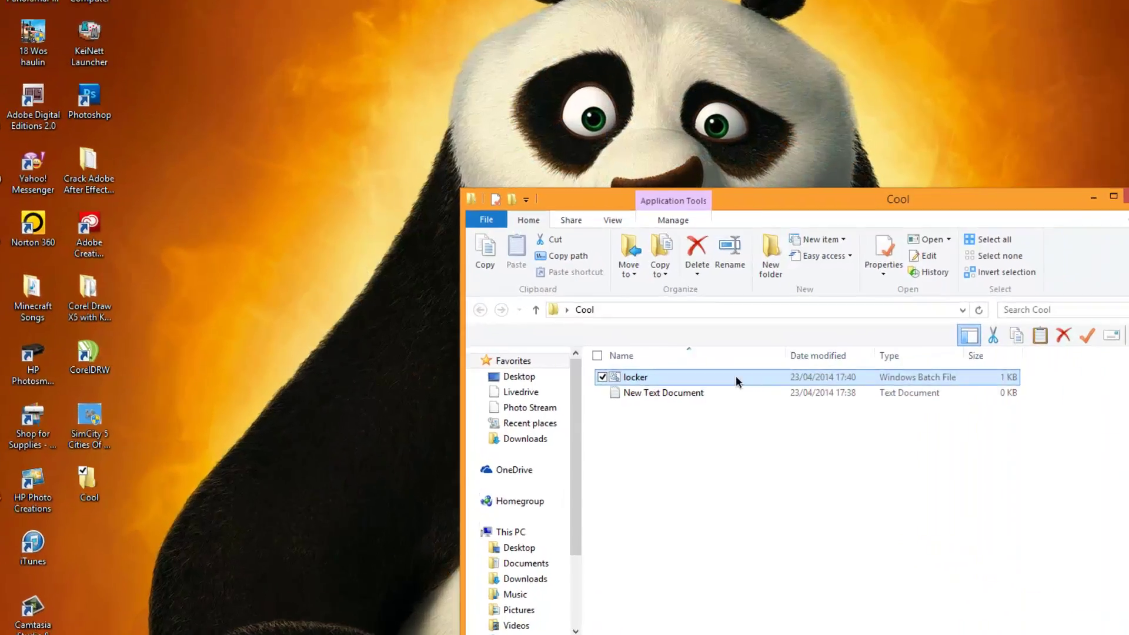
{"action": "double_click", "coordinate": [625, 340]}
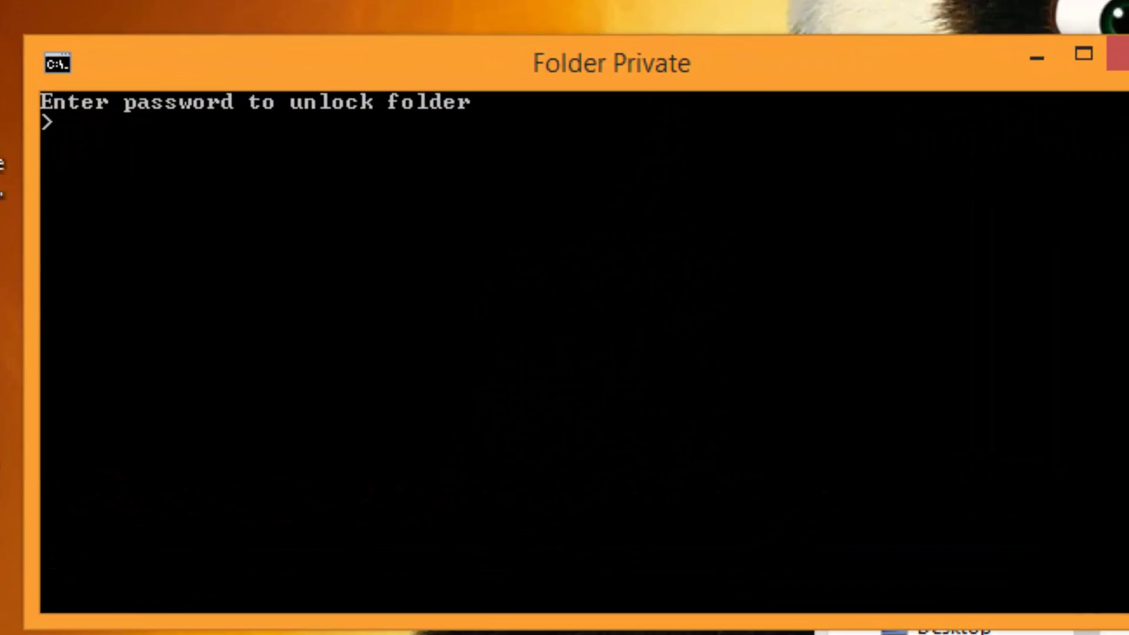
{"action": "key", "text": "Return"}
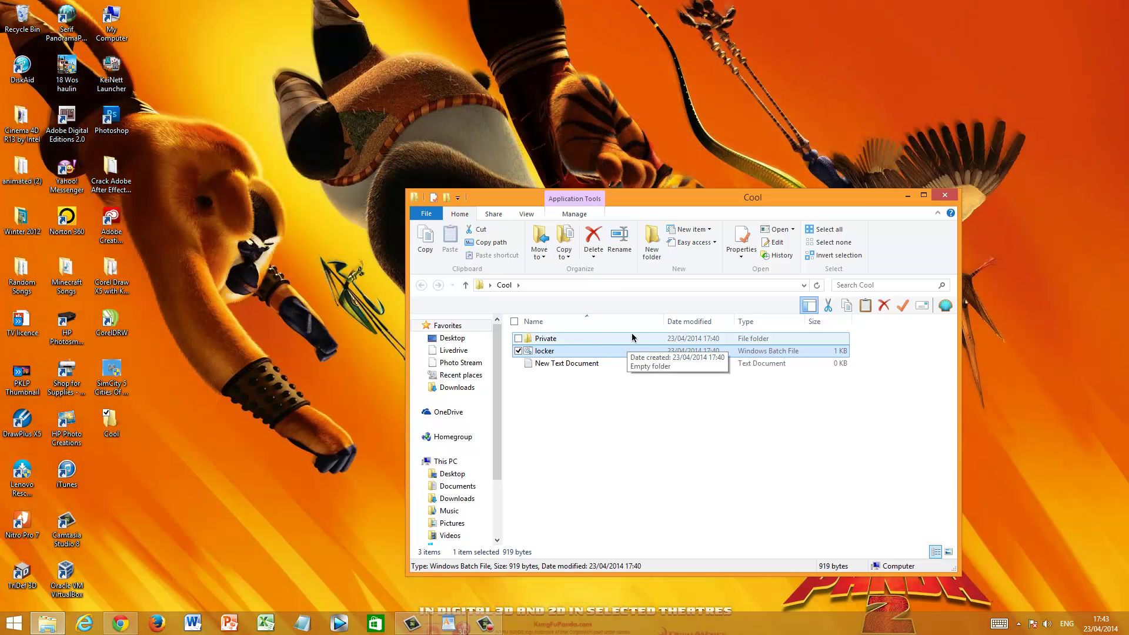
Cut the Minecraft Songs folder from the desktop and paste it into Private
{"action": "double_click", "coordinate": [631, 340]}
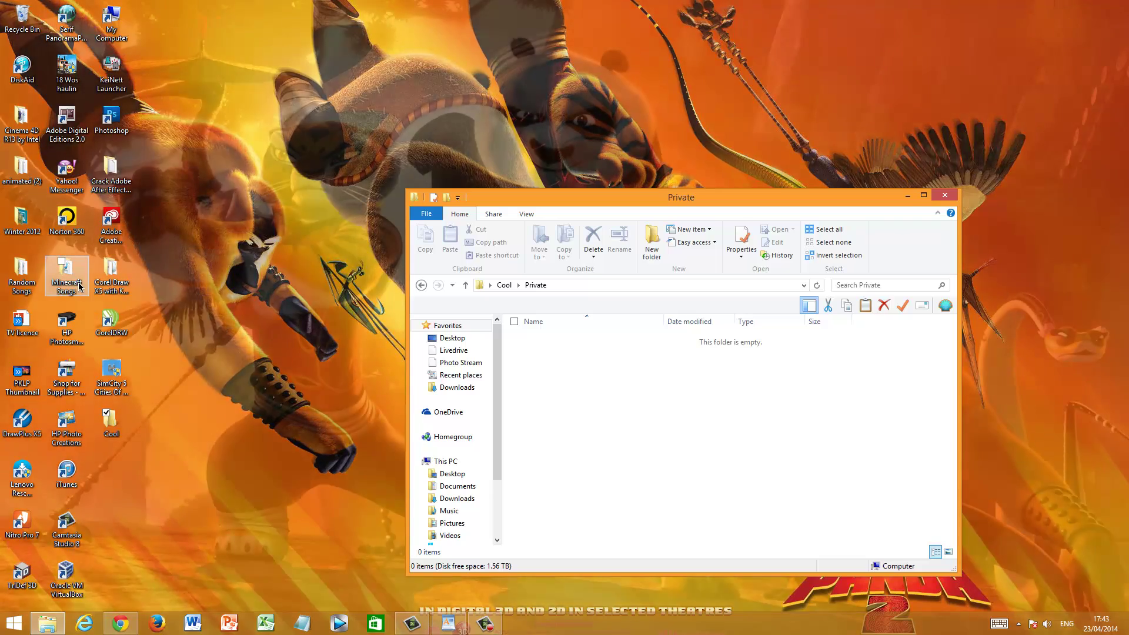
{"action": "right_click", "coordinate": [67, 271]}
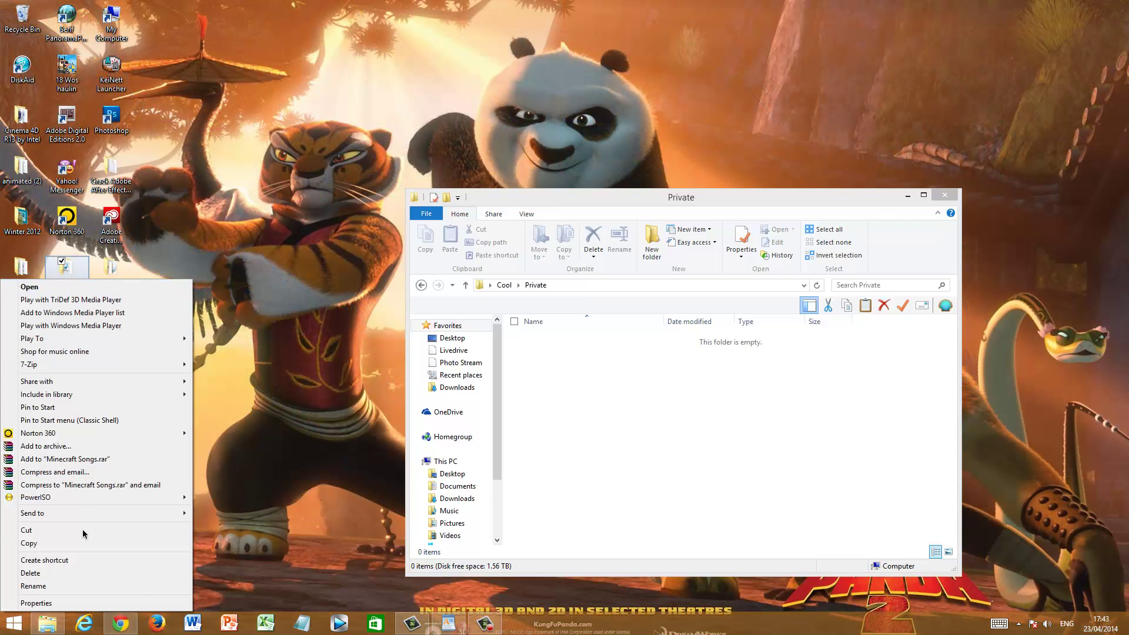
{"action": "left_click", "coordinate": [83, 530]}
{"action": "left_click", "coordinate": [519, 266]}
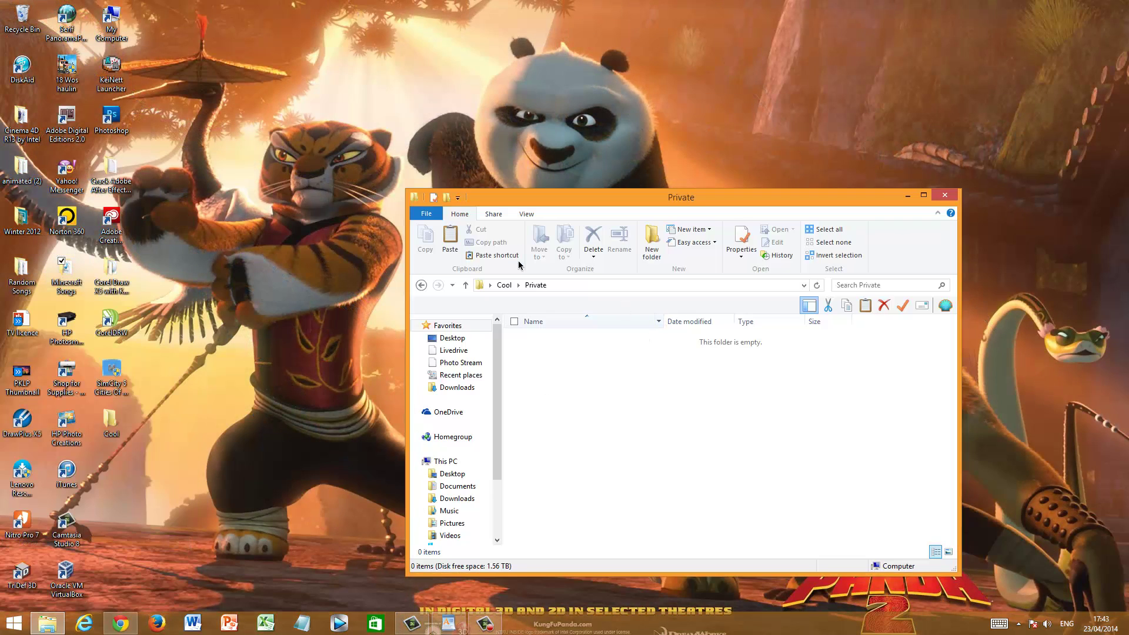
{"action": "left_click", "coordinate": [448, 241]}
{"action": "left_click", "coordinate": [730, 365]}
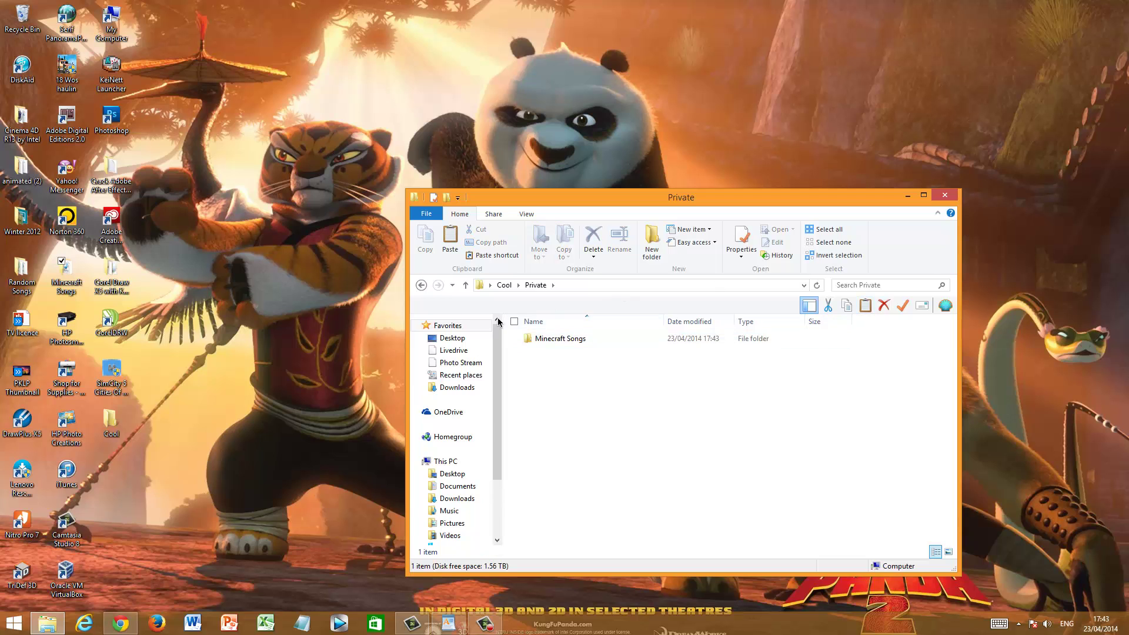
Go back to Cool and lock Private by answering y in locker
{"action": "left_click", "coordinate": [518, 285]}
{"action": "double_click", "coordinate": [582, 351]}
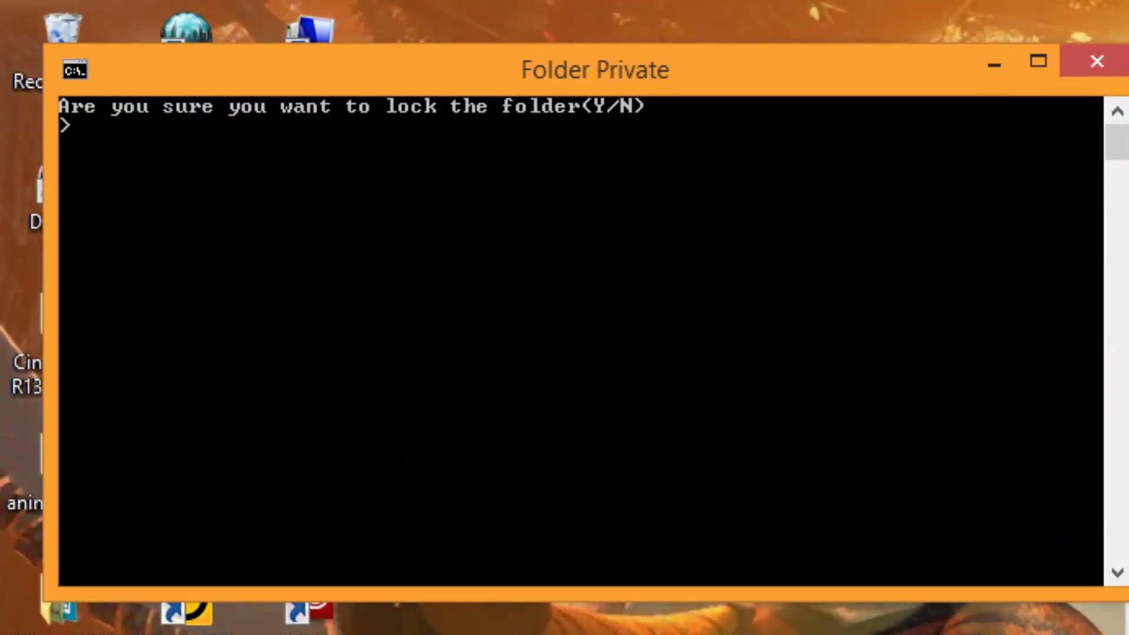
{"action": "type", "text": "y"}
{"action": "key", "text": "Return"}
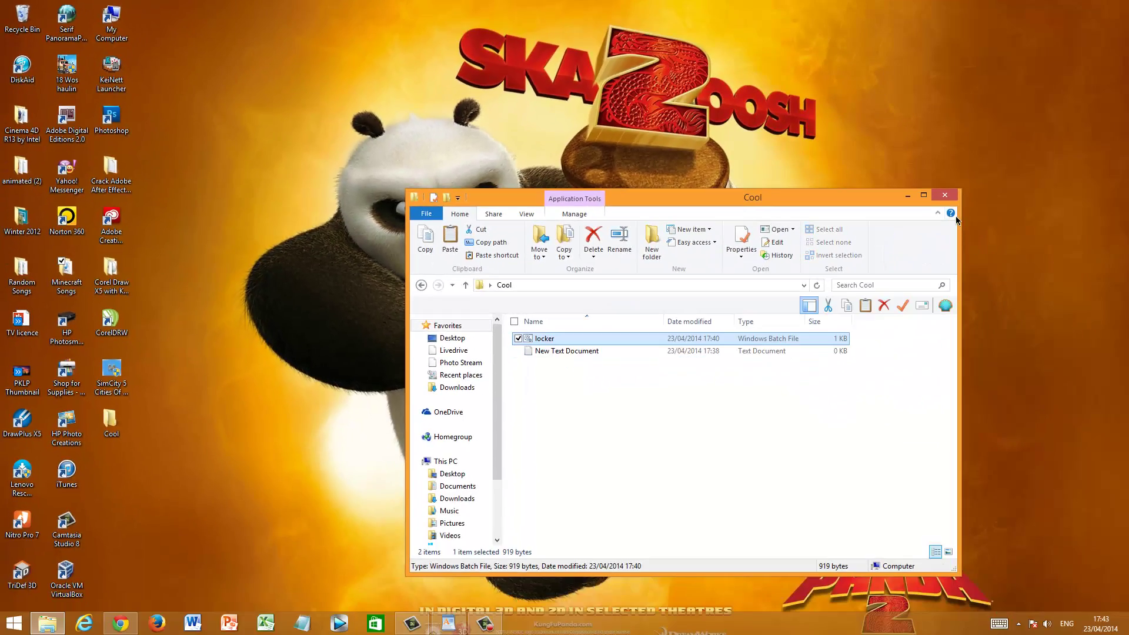
Reopen Cool from the desktop and unlock Private with the password in locker
{"action": "left_click", "coordinate": [954, 194]}
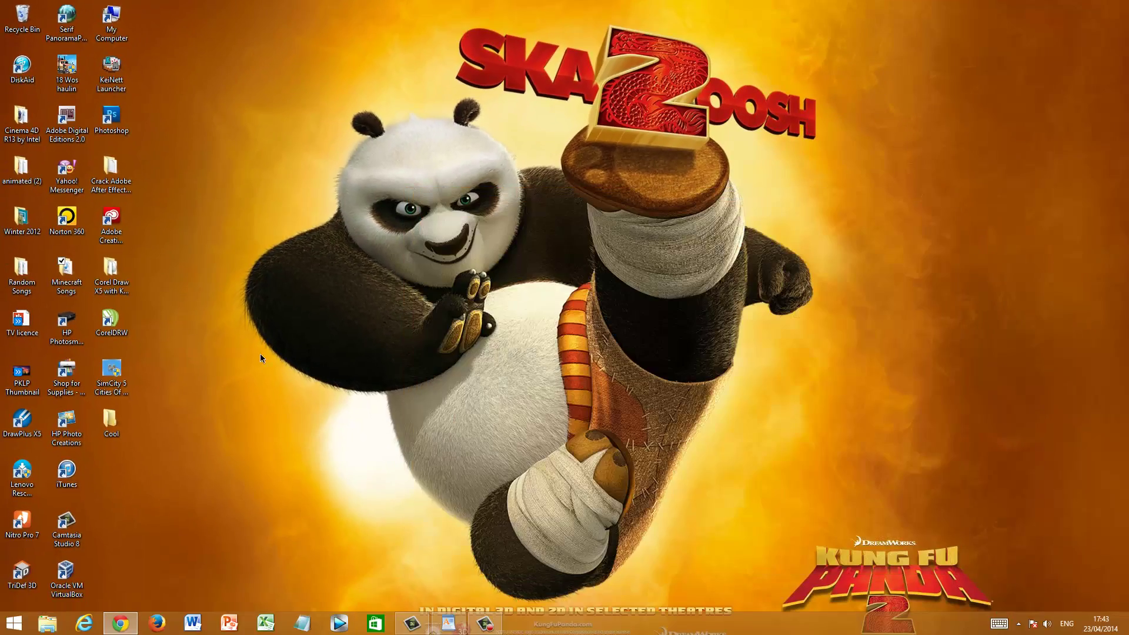
{"action": "double_click", "coordinate": [110, 427]}
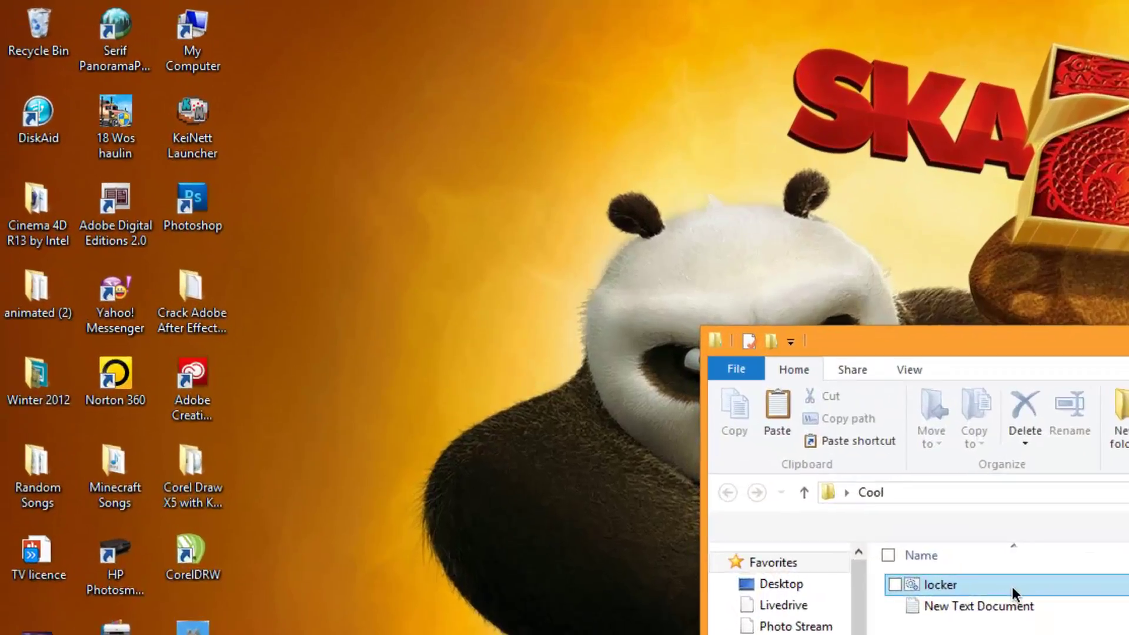
{"action": "double_click", "coordinate": [1011, 587]}
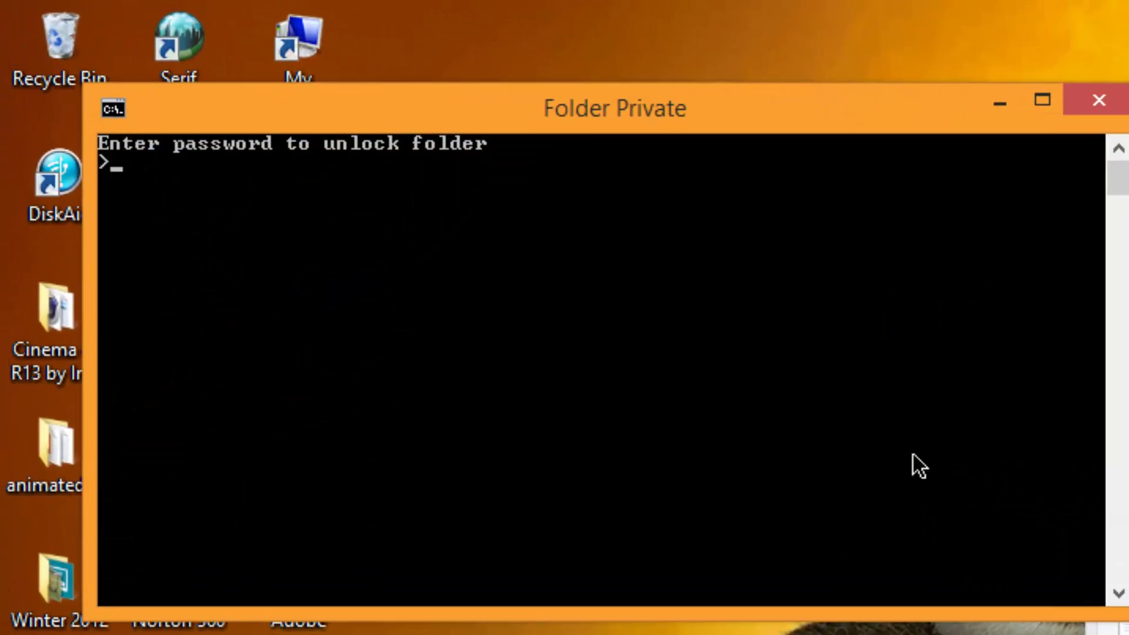
{"action": "key", "text": "Return"}
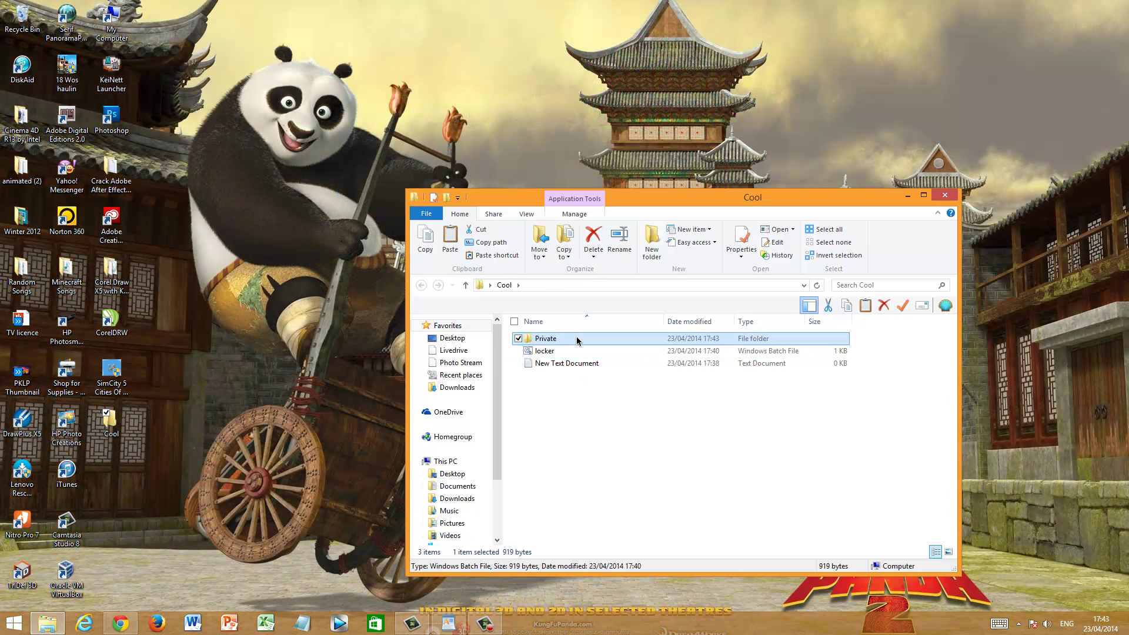
Delete the Minecraft Songs folder inside Private and return to Cool
{"action": "double_click", "coordinate": [565, 338]}
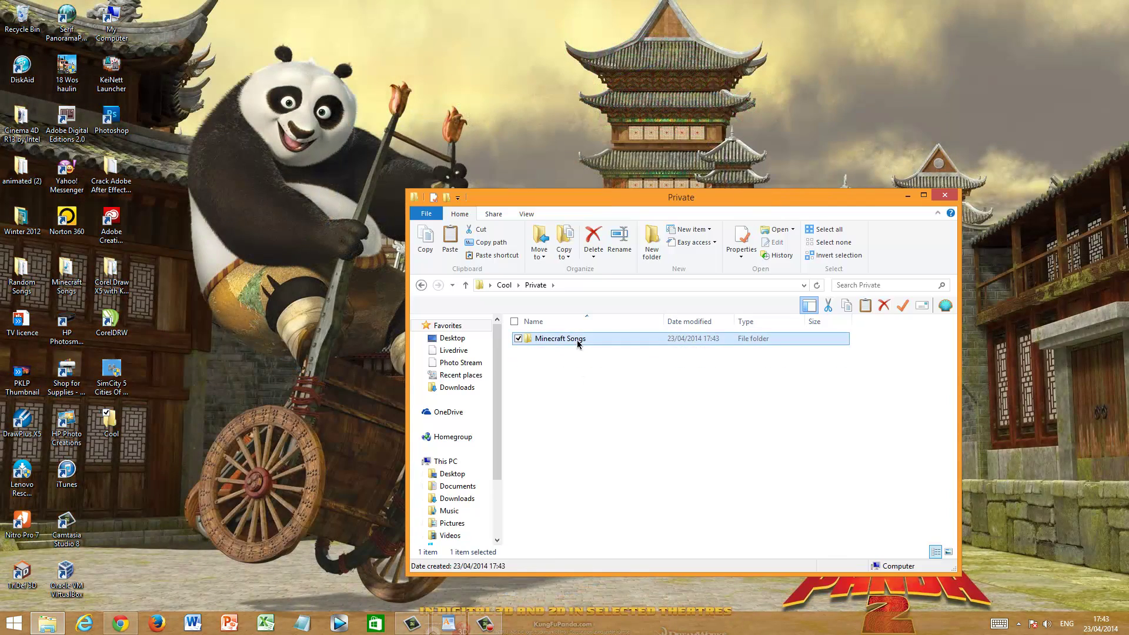
{"action": "right_click", "coordinate": [576, 340]}
{"action": "left_click", "coordinate": [489, 303]}
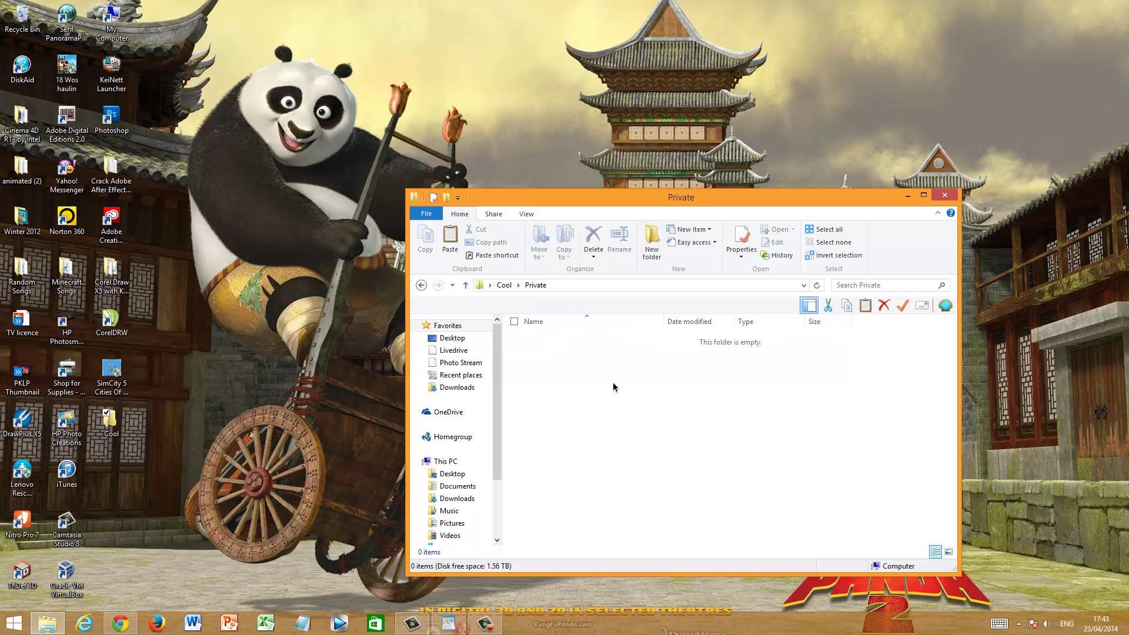
{"action": "left_click", "coordinate": [421, 285]}
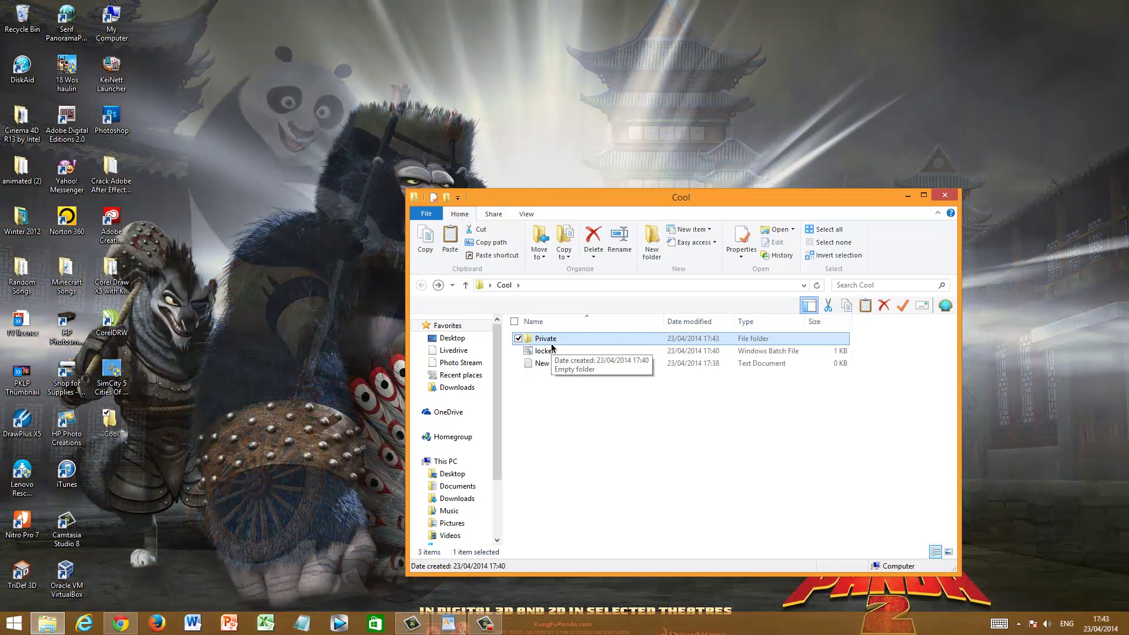
Rename the Private folder to Even Cooler
{"action": "right_click", "coordinate": [559, 340]}
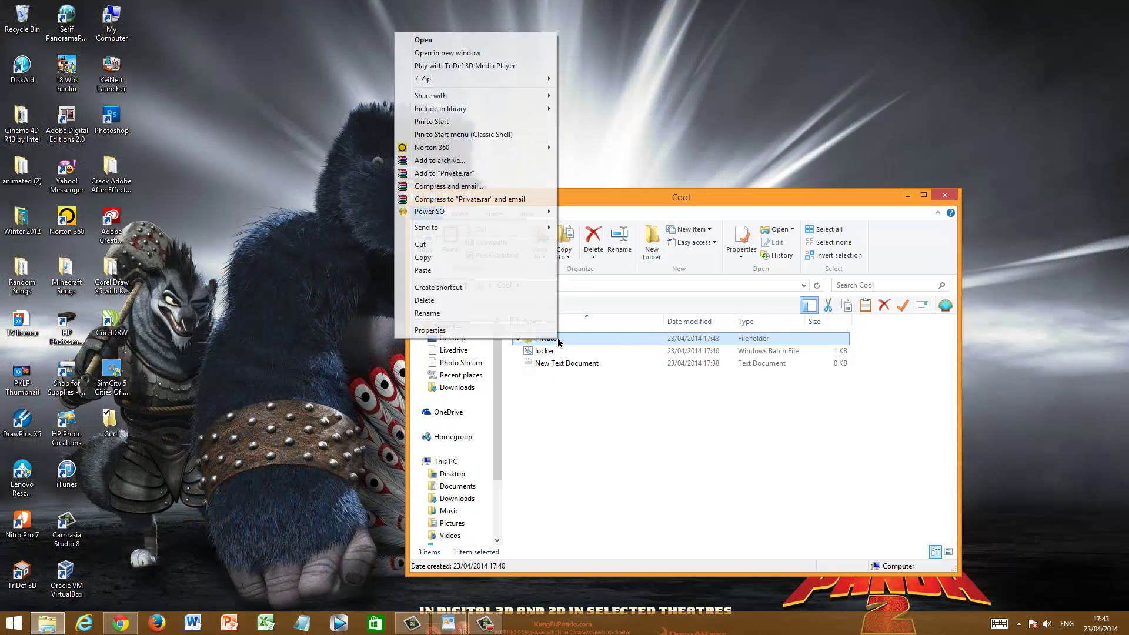
{"action": "left_click", "coordinate": [509, 313]}
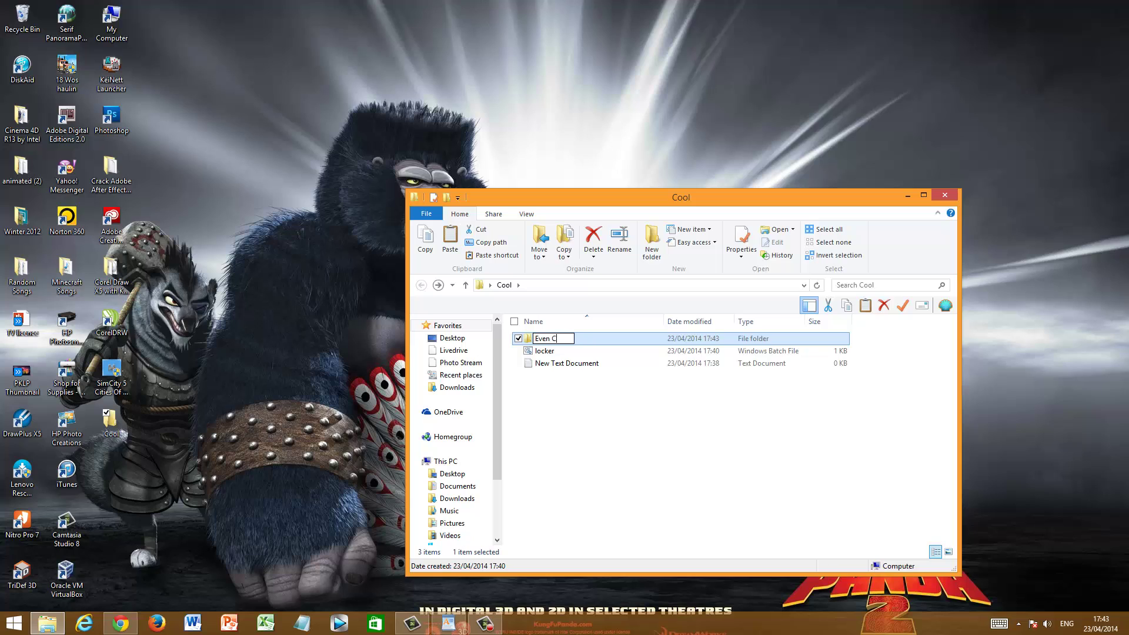
{"action": "type", "text": "Even Cooler"}
{"action": "left_click", "coordinate": [588, 340]}
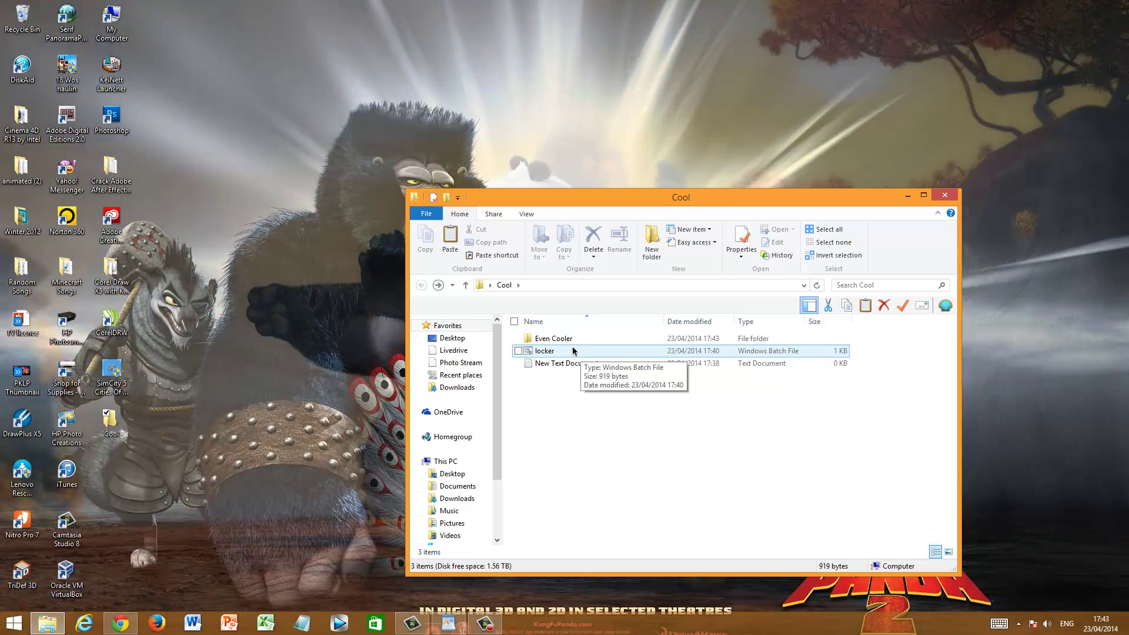
{"action": "left_click", "coordinate": [575, 350]}
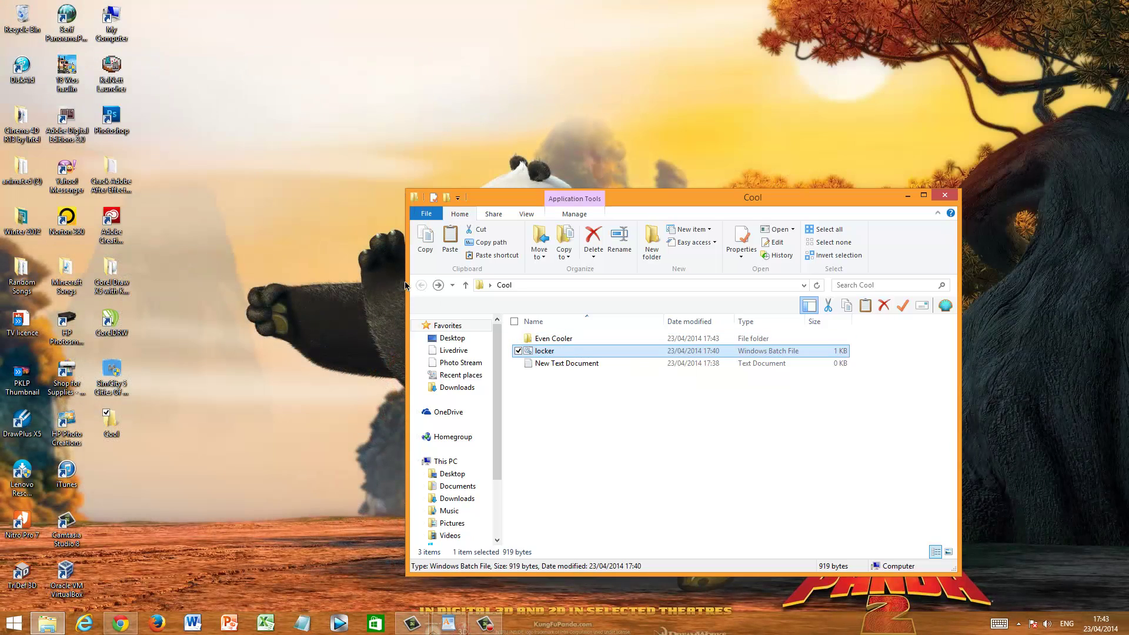
Delete the Even Cooler folder and lock the fresh Private folder with locker
{"action": "right_click", "coordinate": [568, 338]}
{"action": "left_click", "coordinate": [496, 301]}
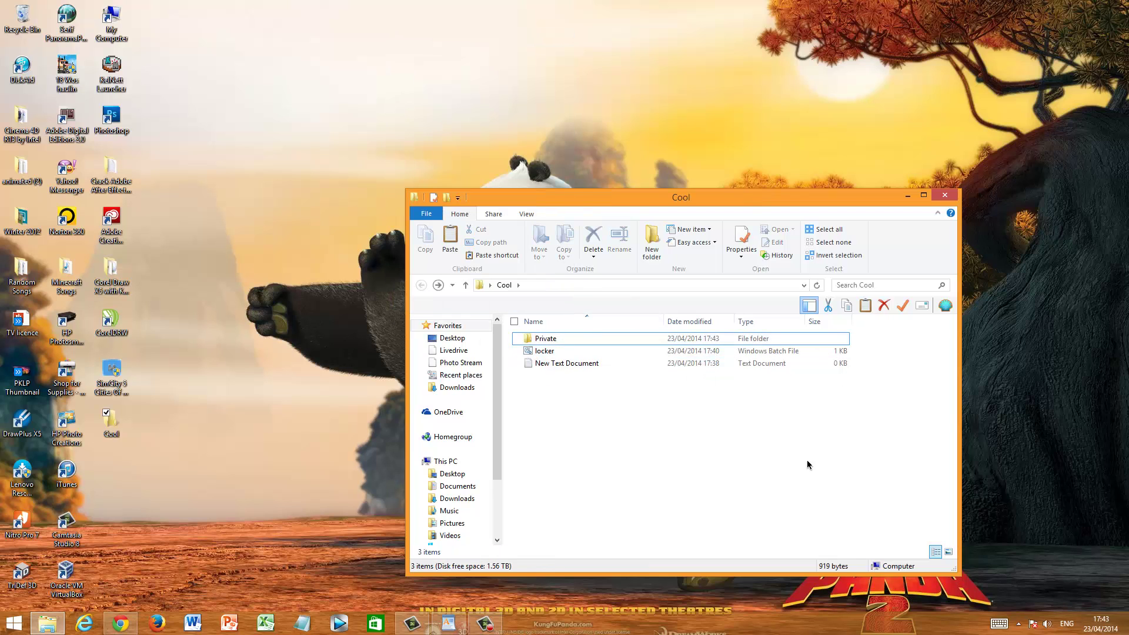
{"action": "left_click", "coordinate": [745, 343]}
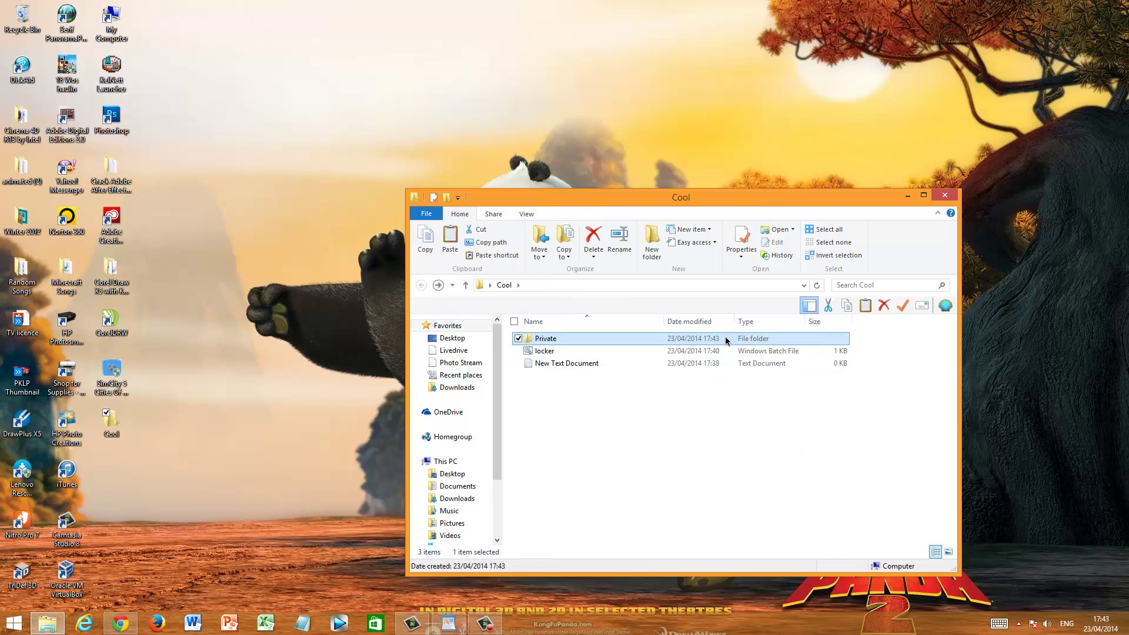
{"action": "double_click", "coordinate": [715, 351]}
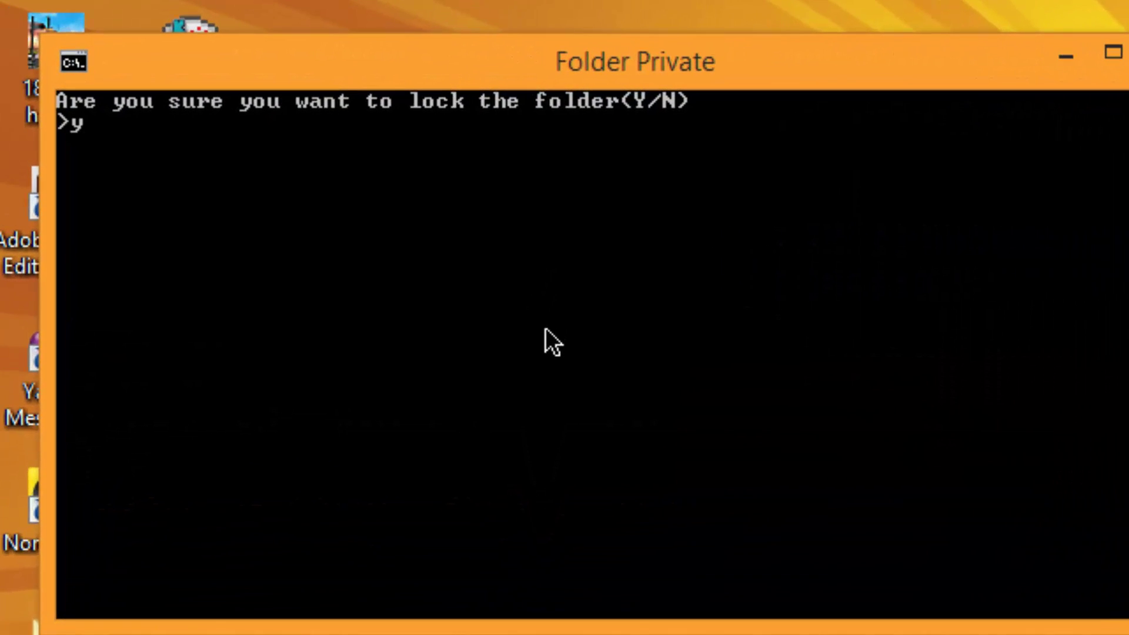
{"action": "key", "text": "Return"}
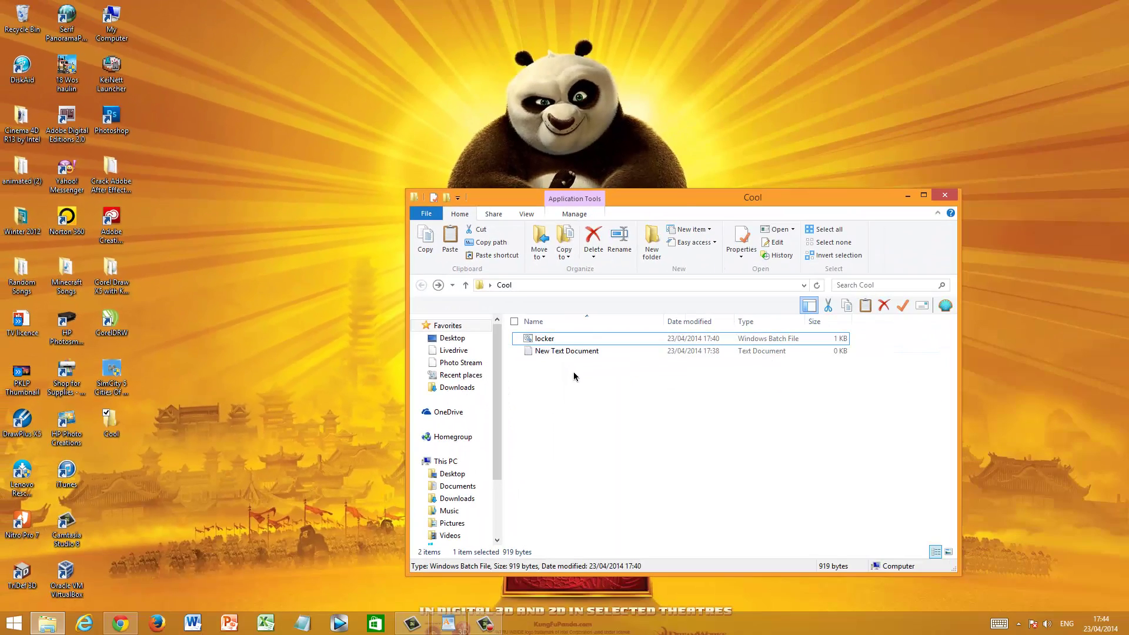
Confirm New Text Document is empty in Notepad, then delete it from Cool
{"action": "left_click", "coordinate": [678, 407]}
{"action": "double_click", "coordinate": [577, 351]}
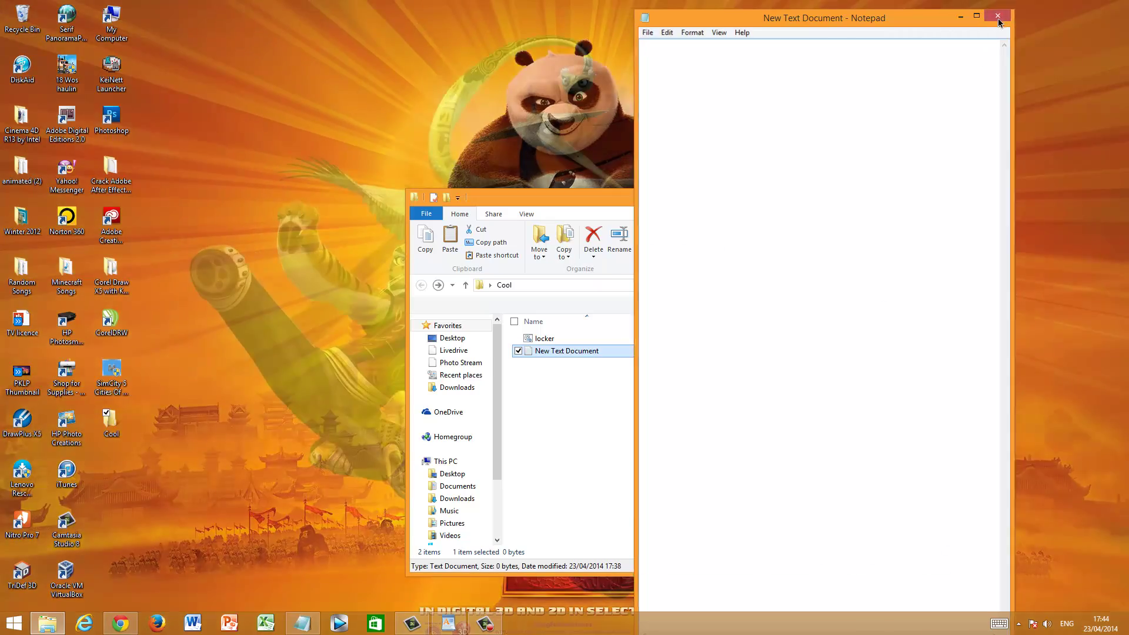
{"action": "left_click", "coordinate": [997, 15]}
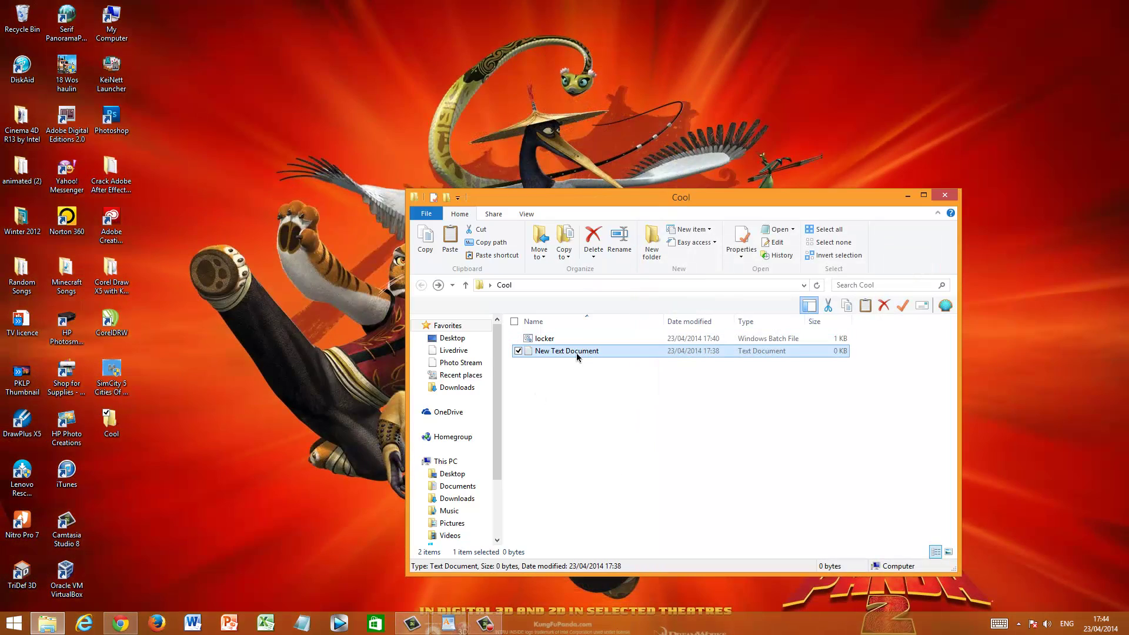
{"action": "right_click", "coordinate": [576, 352]}
{"action": "left_click", "coordinate": [401, 314]}
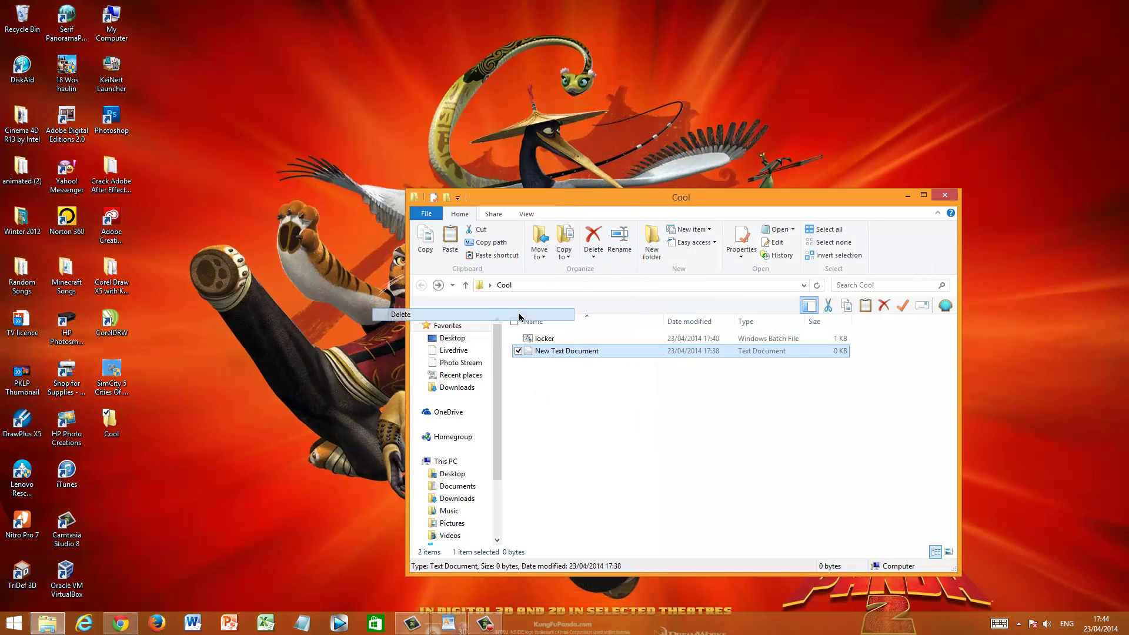
Run locker and enter the unlock password to reveal the Private folder
{"action": "left_click", "coordinate": [703, 339]}
{"action": "double_click", "coordinate": [703, 338]}
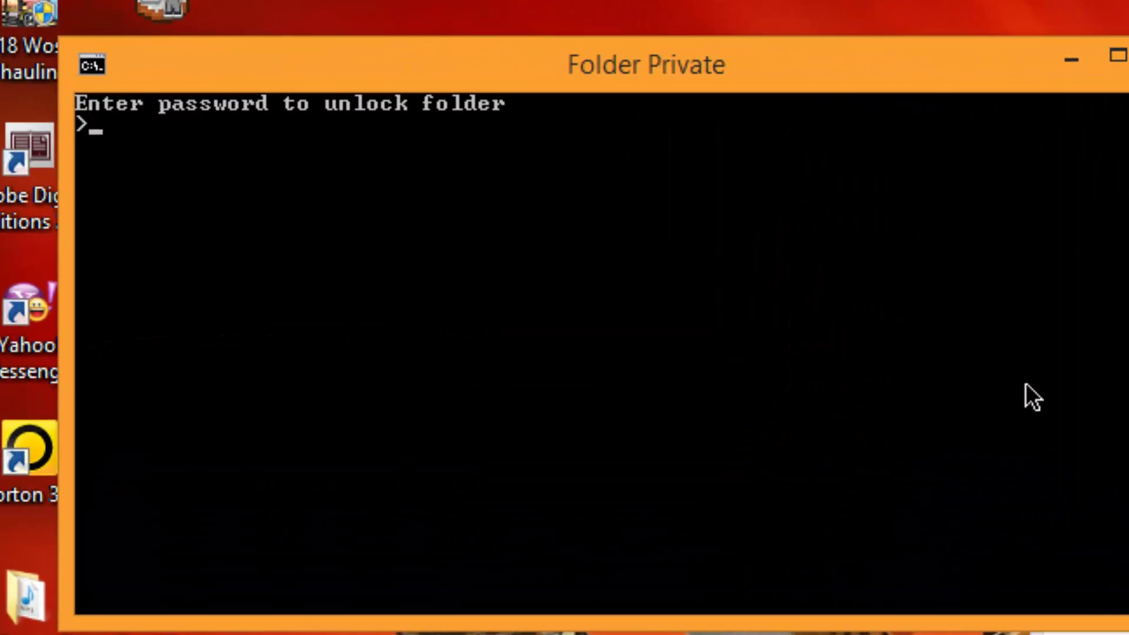
{"action": "key", "text": "Return"}
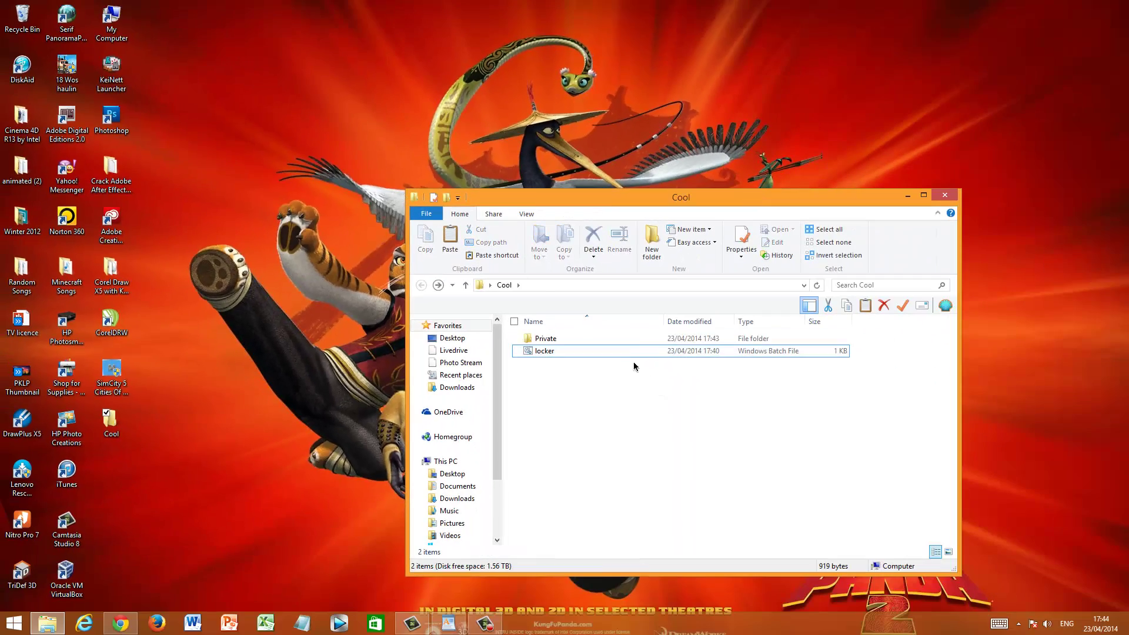
Run locker again, answer Y to lock Private, and close the Cool window
{"action": "double_click", "coordinate": [626, 353]}
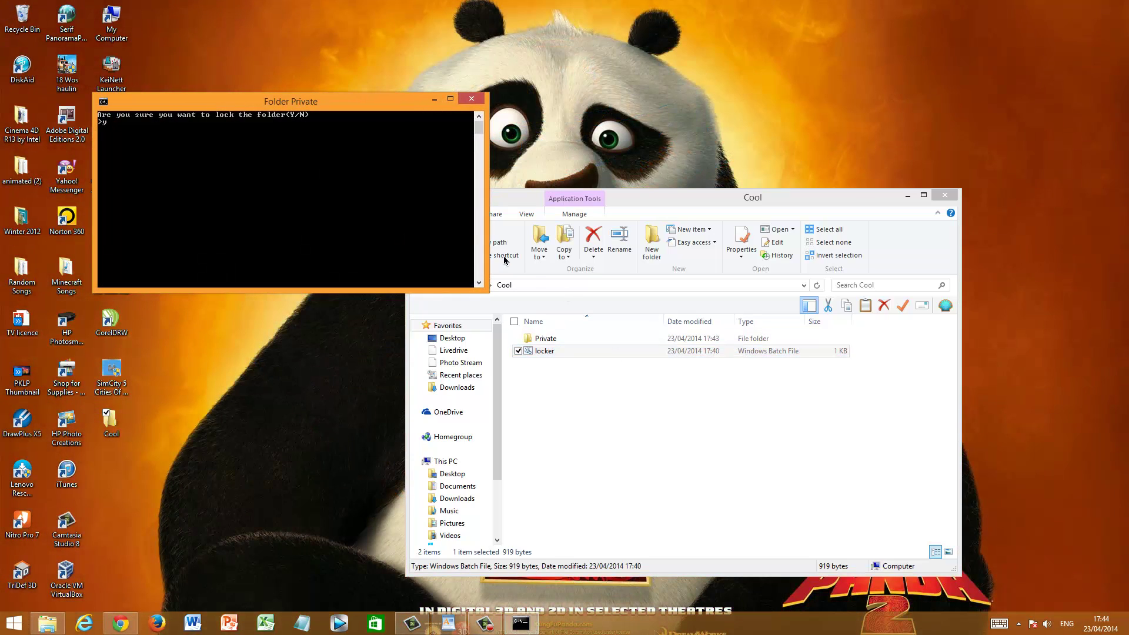
{"action": "type", "text": "Y"}
{"action": "key", "text": "Return"}
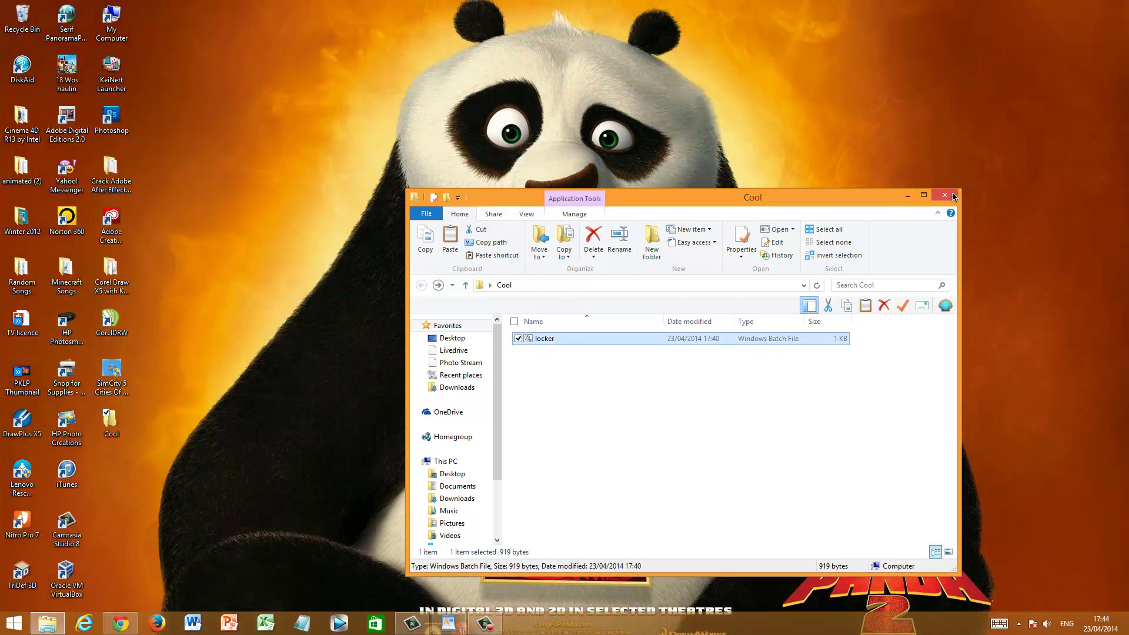
{"action": "left_click", "coordinate": [954, 197]}
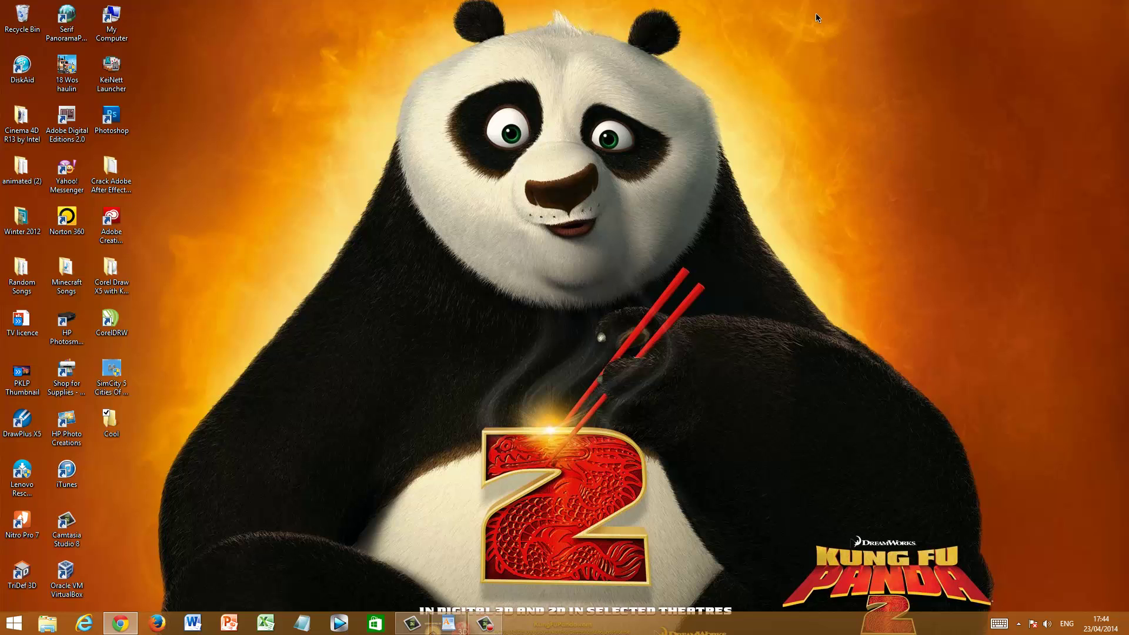
{"action": "left_click_drag", "start_coordinate": [813, 13], "coordinate": [420, 9]}
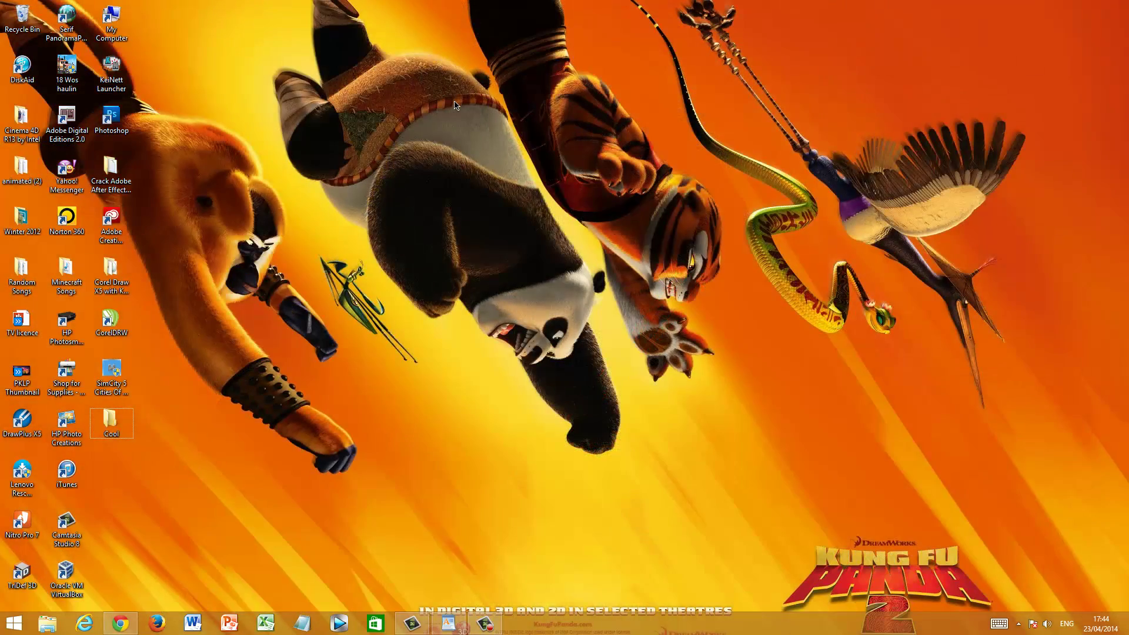